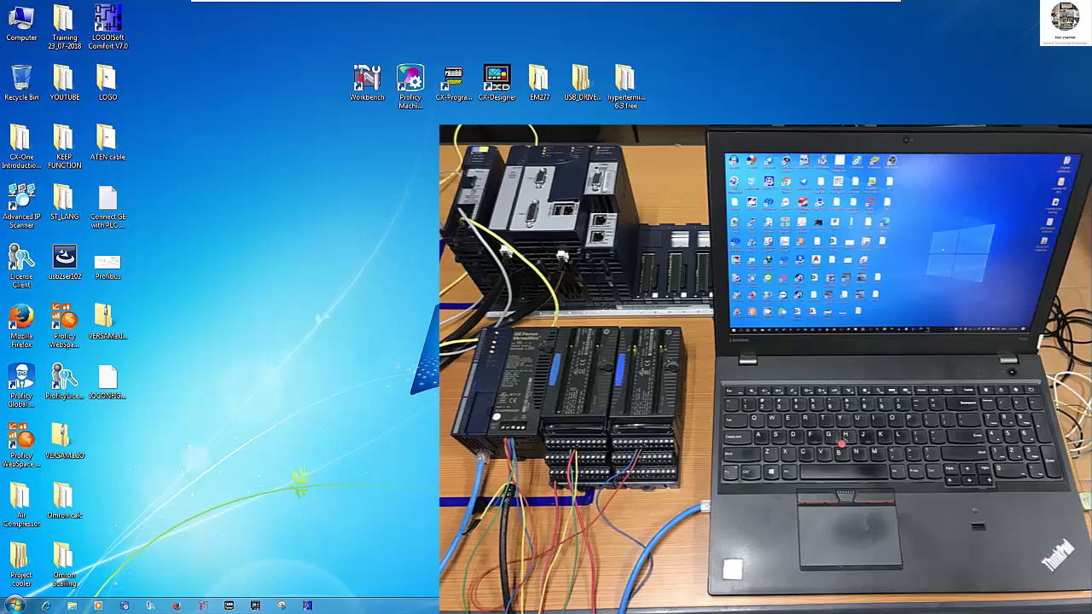
- Start Proficy Machine Edition and cancel the startup project dialog to reach the workspace
{"action": "left_click", "coordinate": [417, 102]}
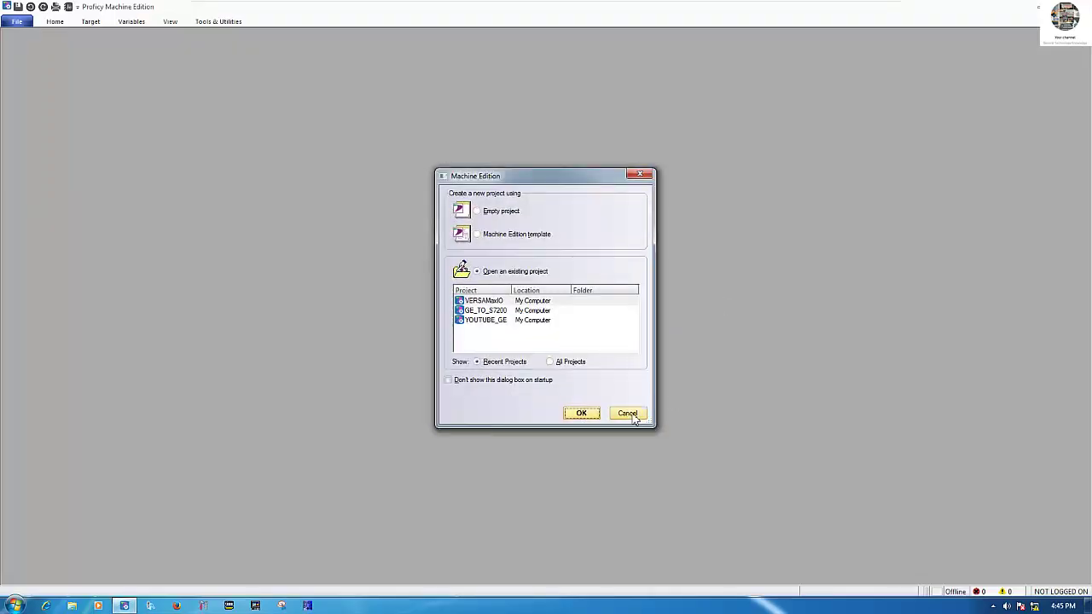
{"action": "left_click", "coordinate": [627, 414]}
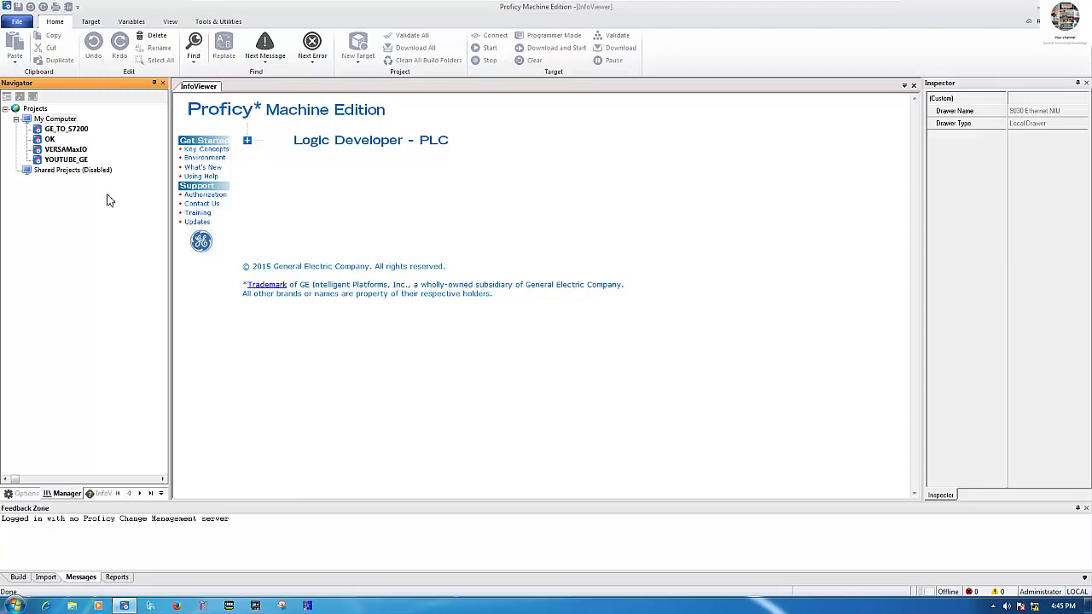
{"action": "left_click", "coordinate": [68, 160]}
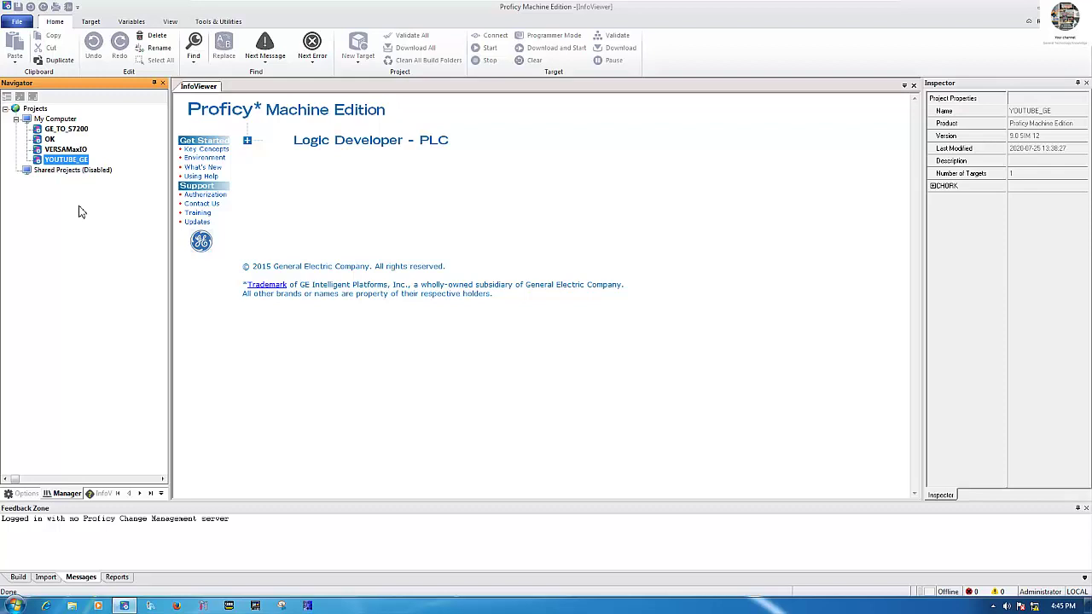
{"action": "left_click", "coordinate": [55, 150]}
{"action": "key", "text": "Up"}
{"action": "key", "text": "Up"}
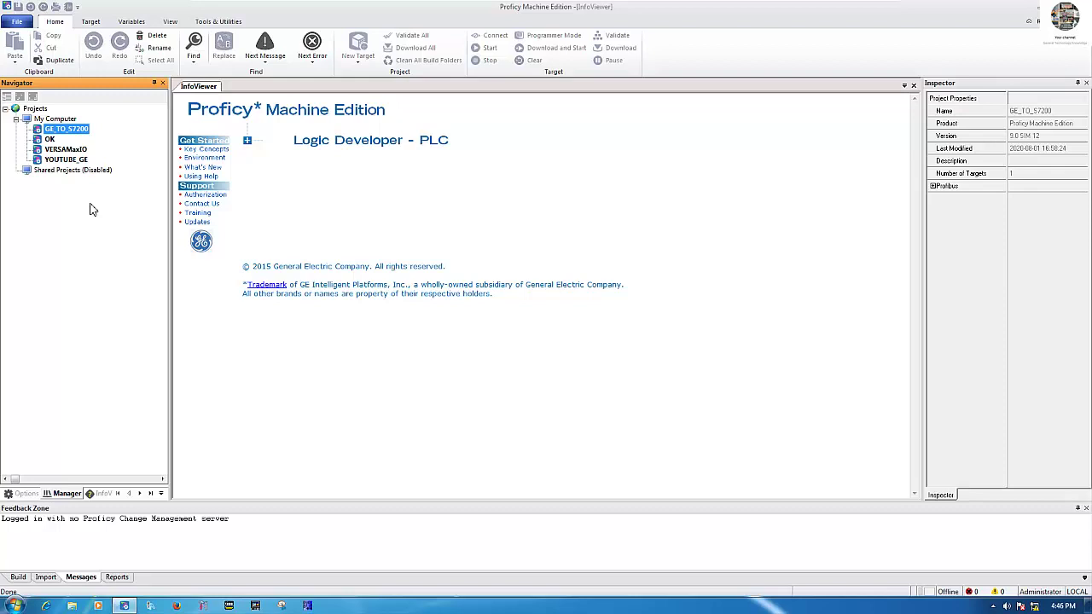
{"action": "left_click", "coordinate": [63, 151]}
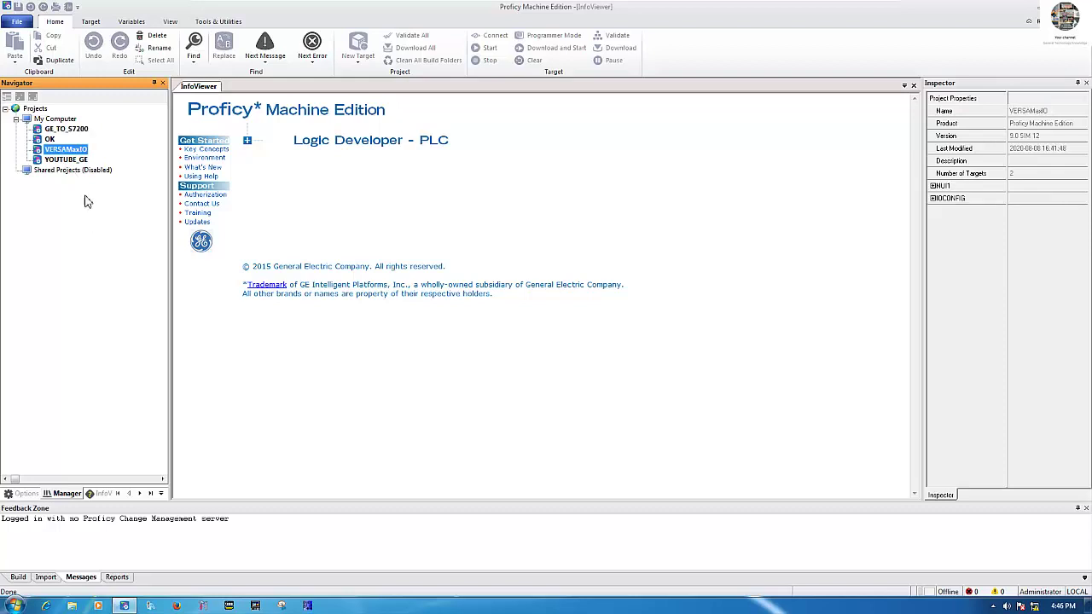
{"action": "left_click", "coordinate": [49, 139]}
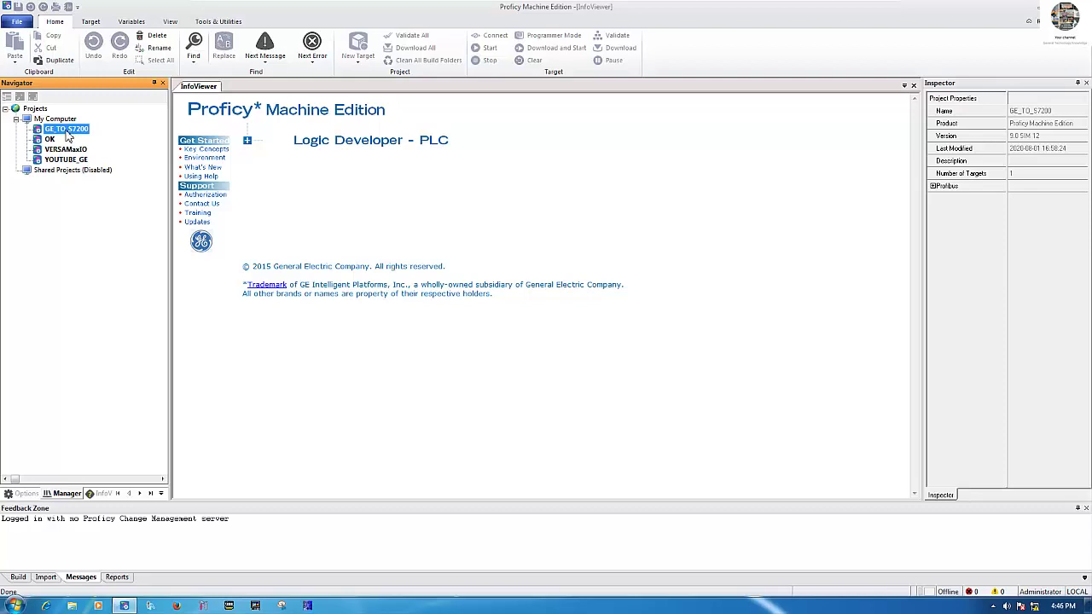
- Start a backup of GE_TO_S7200 with the Desktop as the save location
{"action": "right_click", "coordinate": [77, 131]}
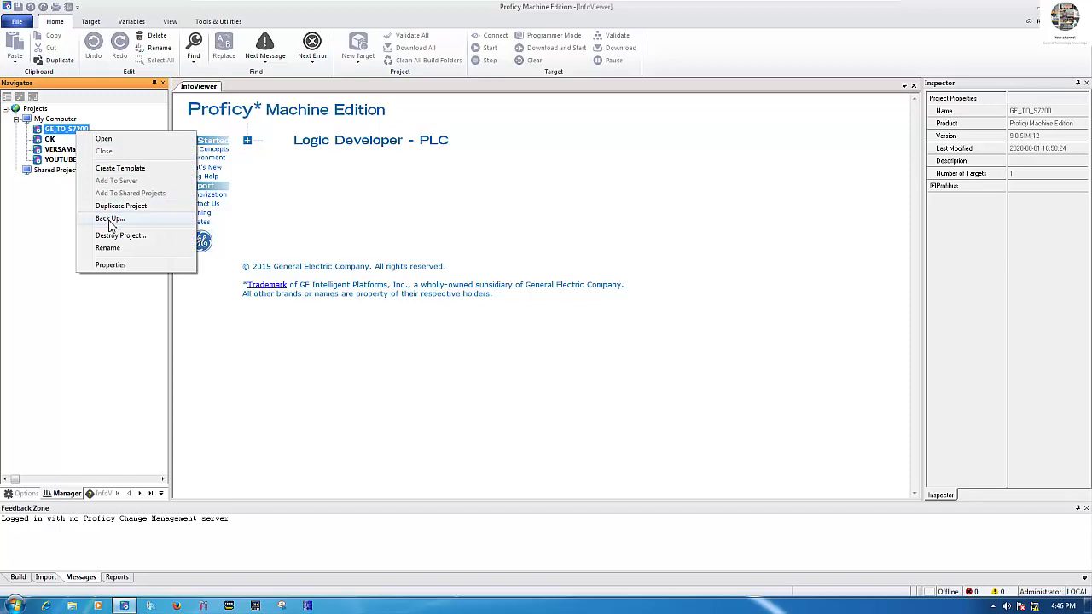
{"action": "left_click", "coordinate": [110, 219]}
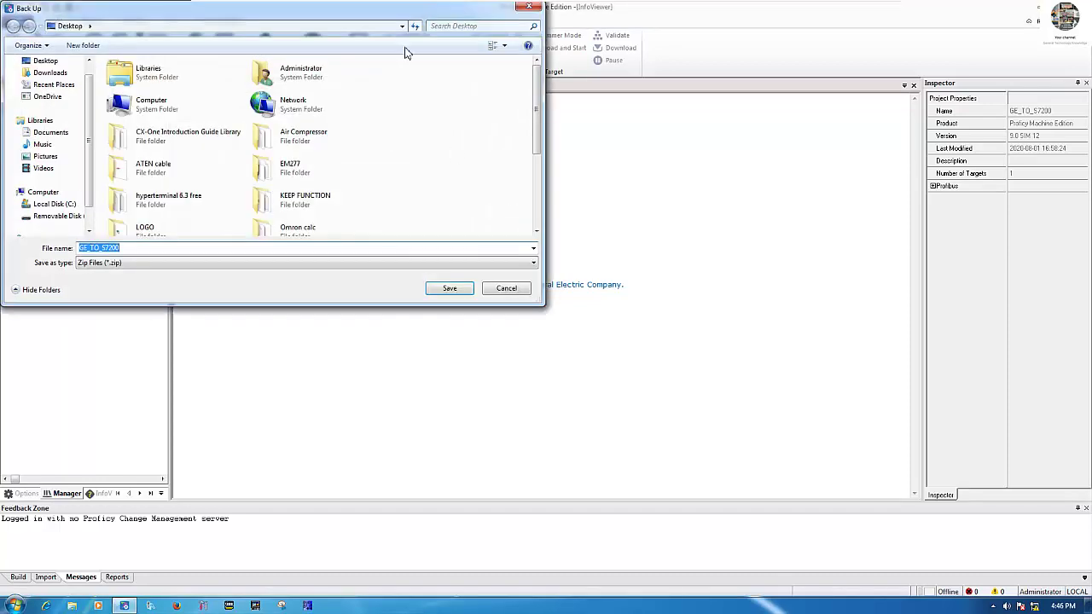
{"action": "left_click_drag", "start_coordinate": [389, 17], "coordinate": [572, 78]}
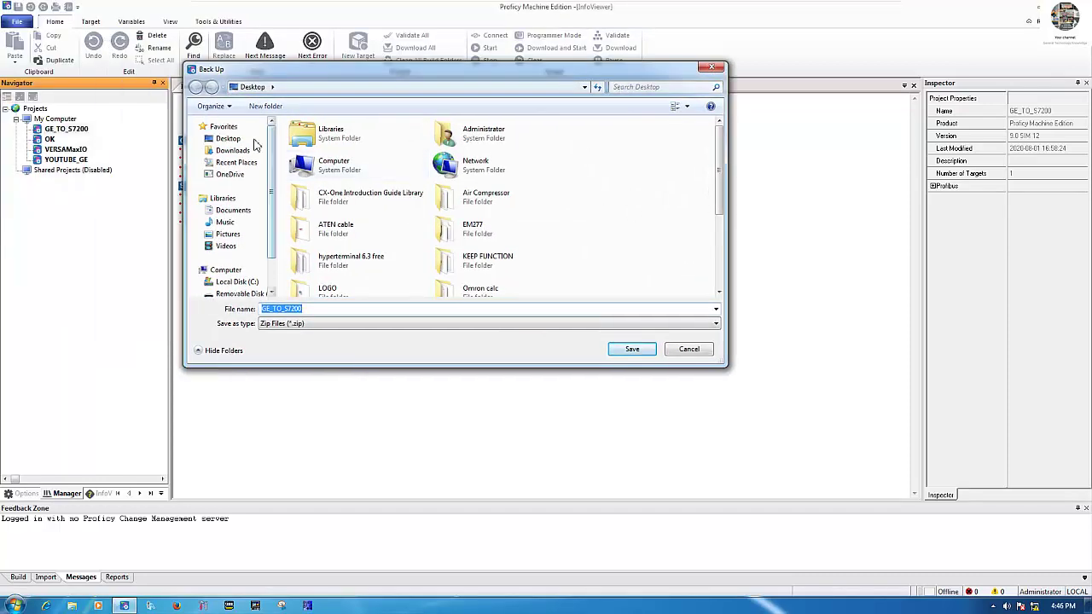
{"action": "left_click", "coordinate": [229, 138]}
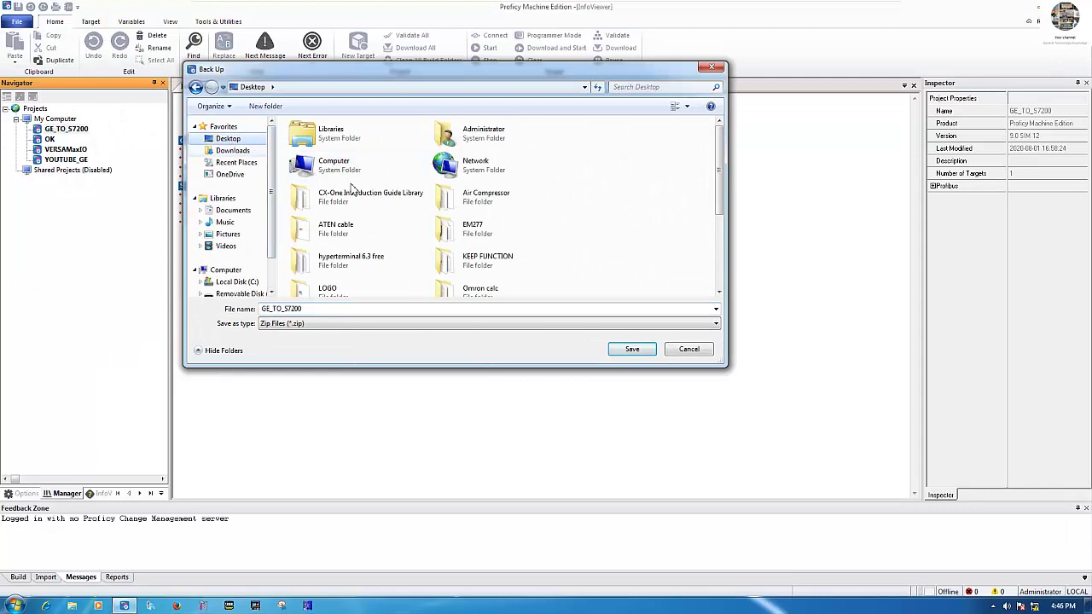
- Create a 'PLC GE Backup' Desktop folder and save the GE_TO_S7200 zip inside it
{"action": "right_click", "coordinate": [570, 203]}
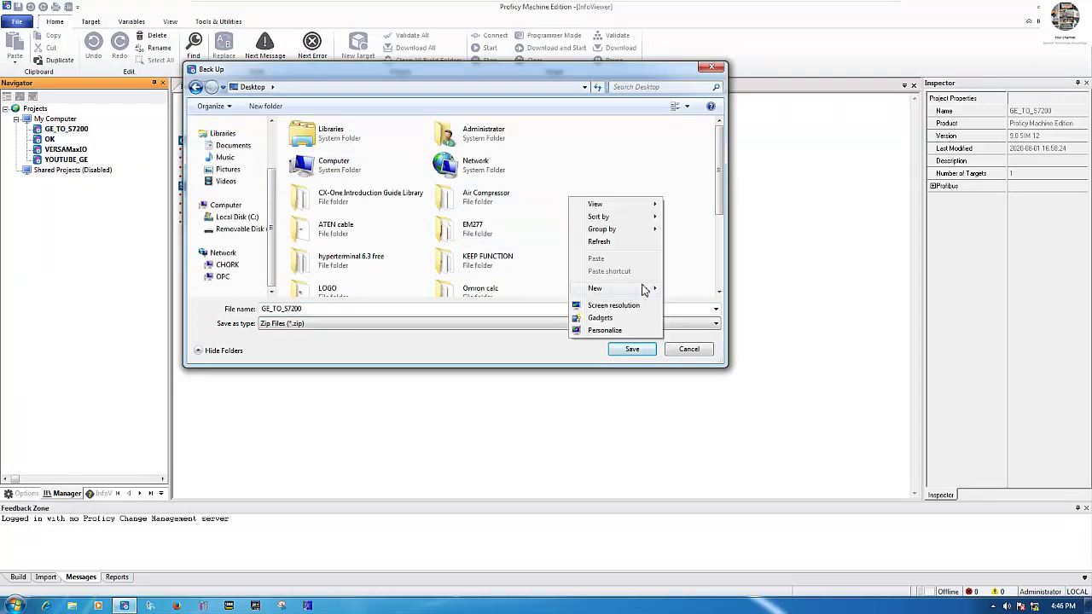
{"action": "mouse_move", "coordinate": [614, 289]}
{"action": "left_click", "coordinate": [683, 264]}
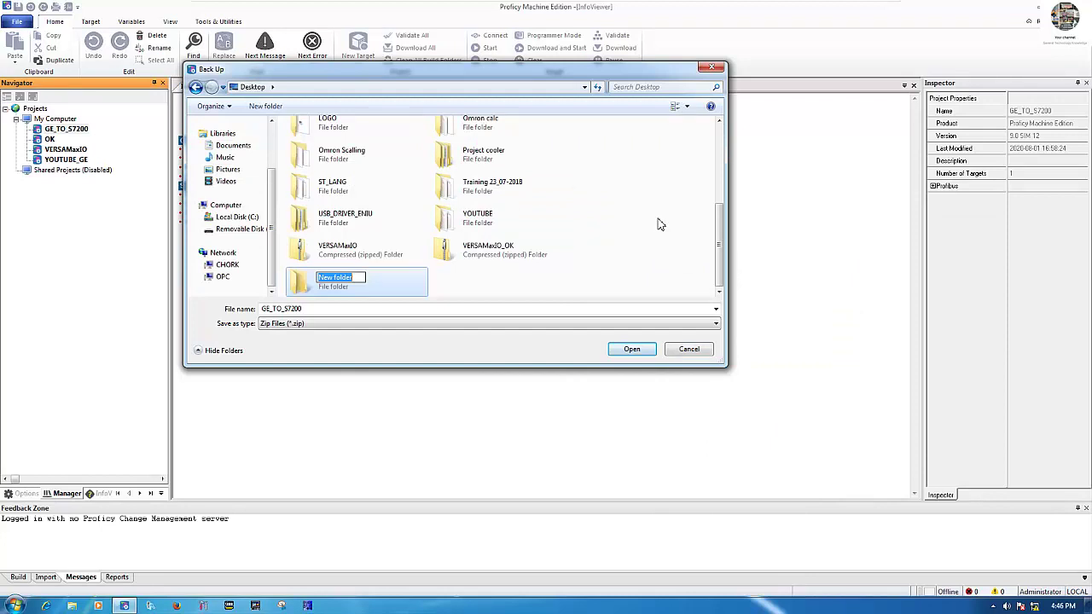
{"action": "type", "text": "PLC GE "}
{"action": "type", "text": "B"}
{"action": "key", "text": "BackSpace"}
{"action": "type", "text": "B"}
{"action": "type", "text": "ackup"}
{"action": "key", "text": "Return"}
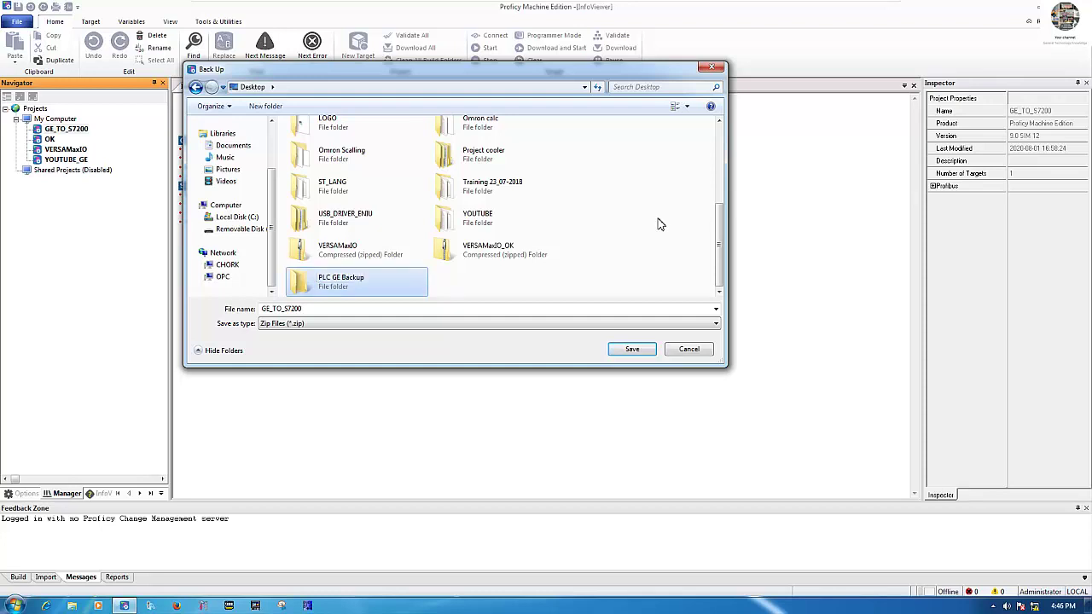
{"action": "key", "text": "Return"}
{"action": "left_click", "coordinate": [632, 350]}
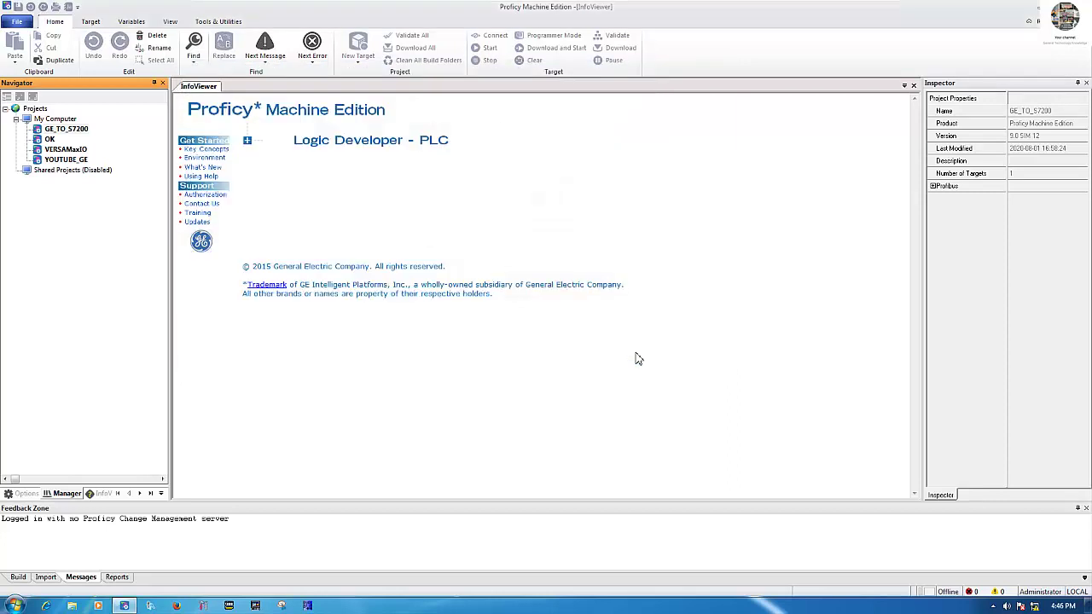
- Back up the OK project as a zip into PLC GE Backup
{"action": "right_click", "coordinate": [50, 139]}
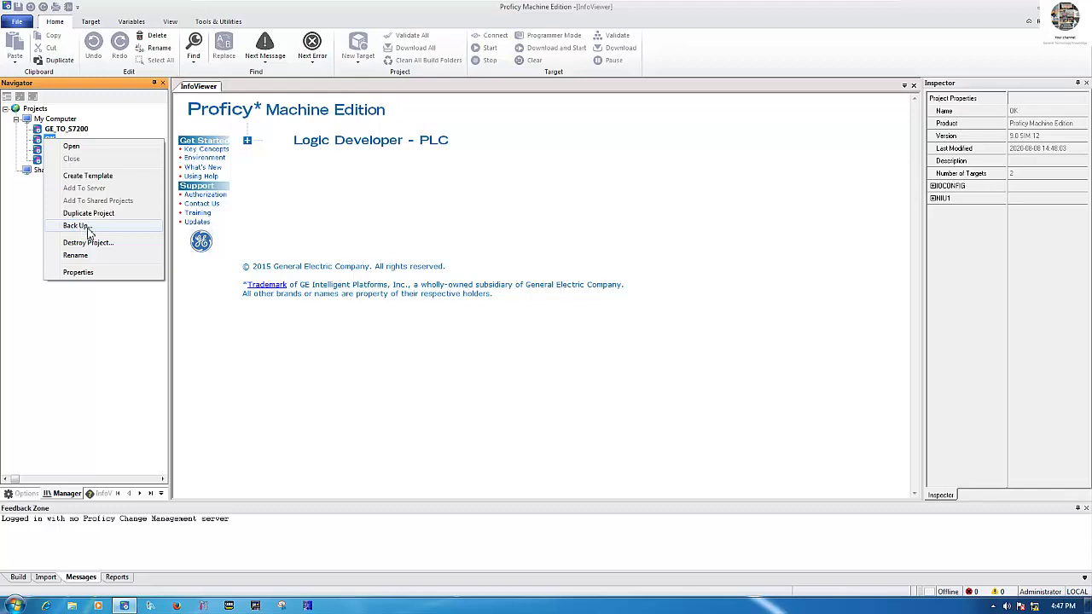
{"action": "left_click", "coordinate": [90, 226]}
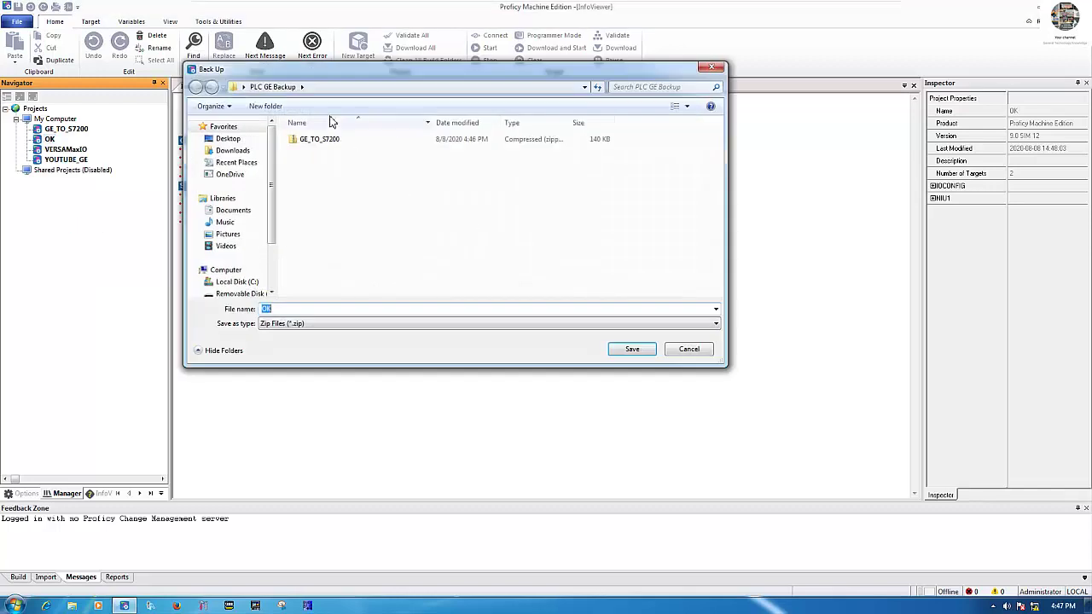
{"action": "left_click", "coordinate": [326, 89]}
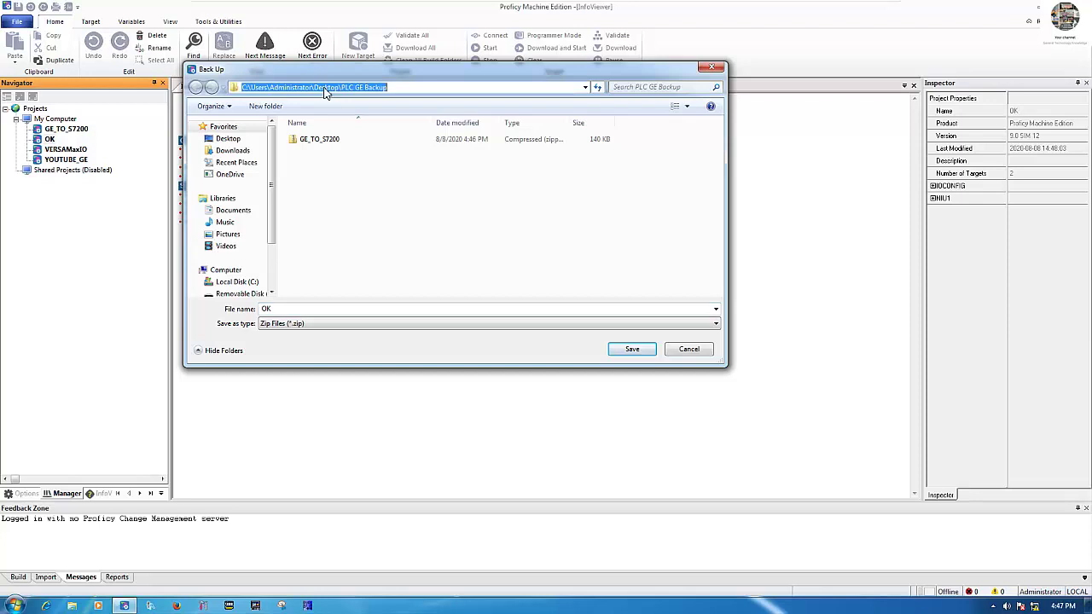
{"action": "left_click", "coordinate": [395, 93]}
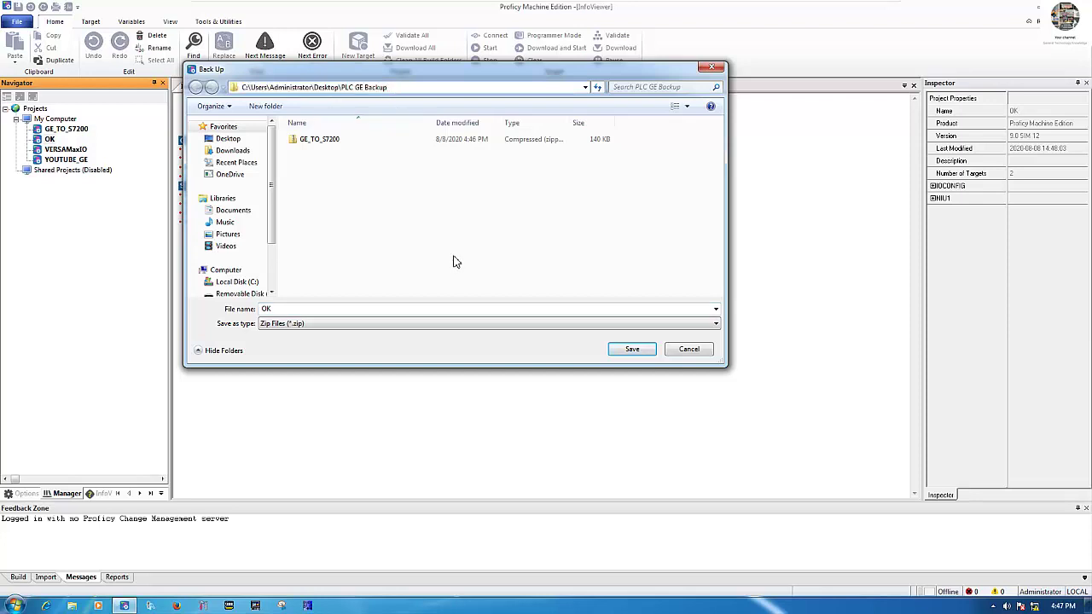
{"action": "left_click", "coordinate": [629, 352]}
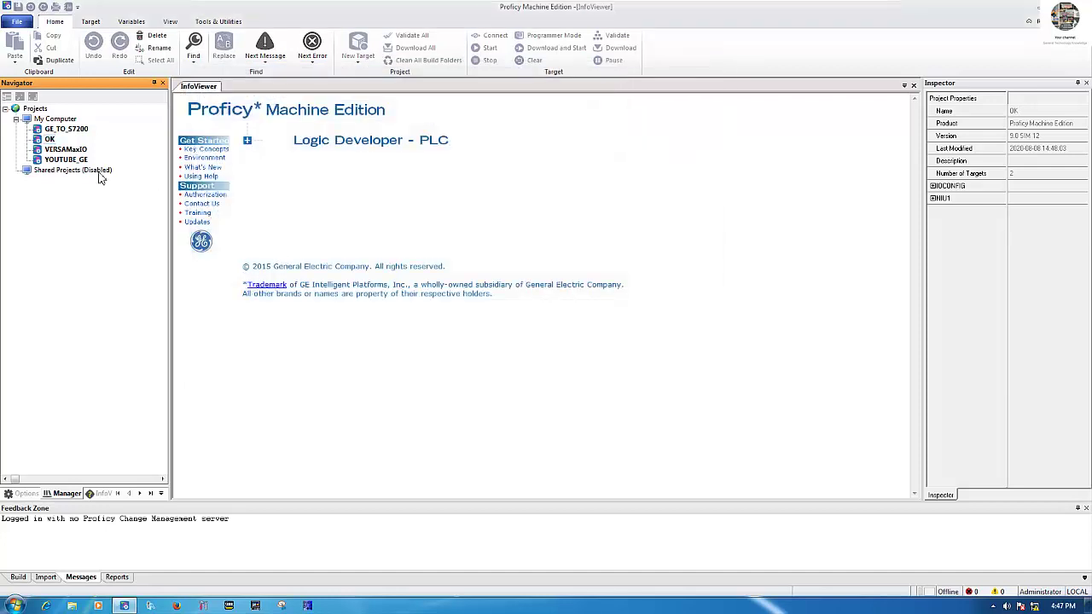
- Back up VERSAMaxIO and YOUTUBE_GE as zips into PLC GE Backup
{"action": "left_click", "coordinate": [65, 150]}
{"action": "right_click", "coordinate": [61, 149]}
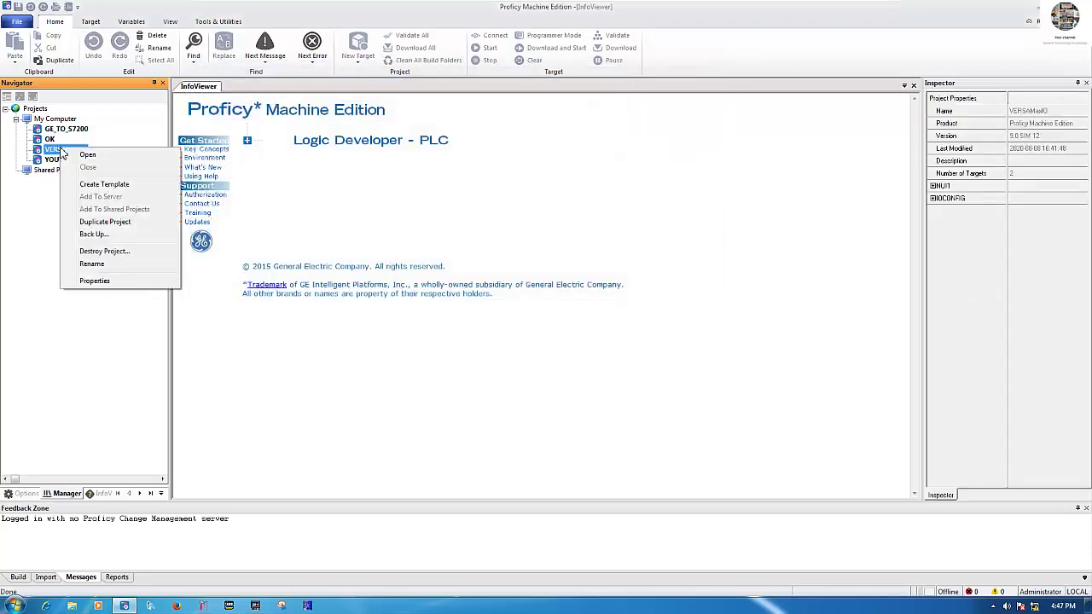
{"action": "left_click", "coordinate": [94, 234]}
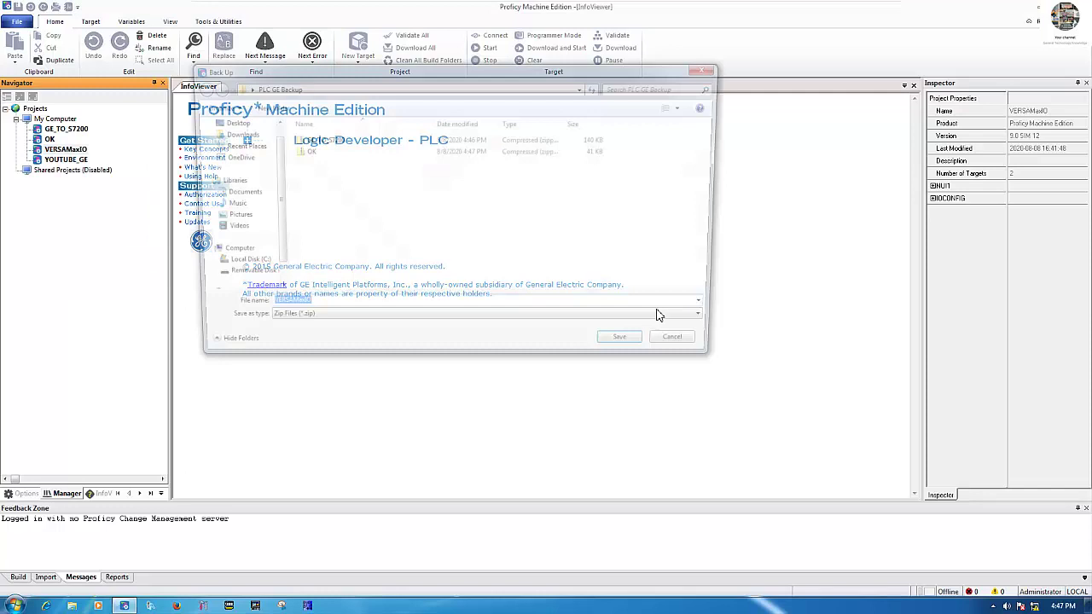
{"action": "left_click", "coordinate": [631, 351]}
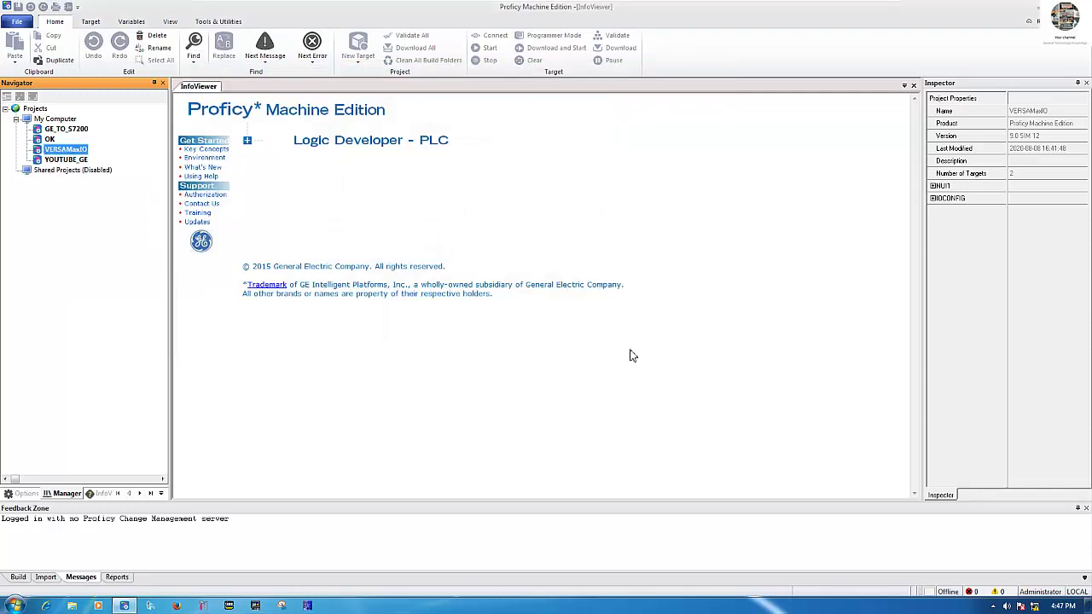
{"action": "left_click", "coordinate": [68, 159]}
{"action": "right_click", "coordinate": [67, 160]}
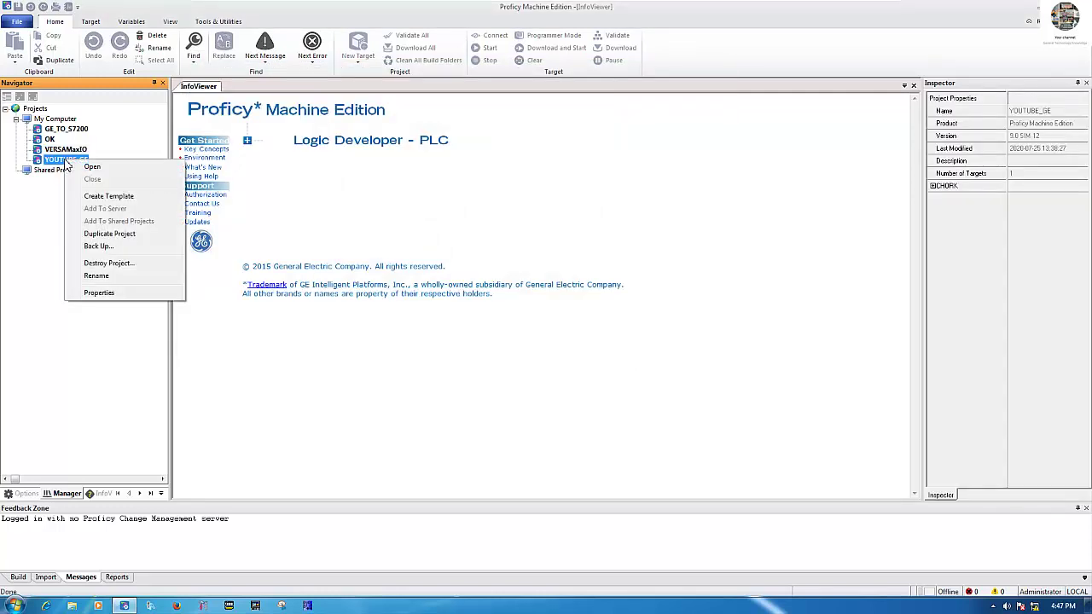
{"action": "left_click", "coordinate": [94, 247]}
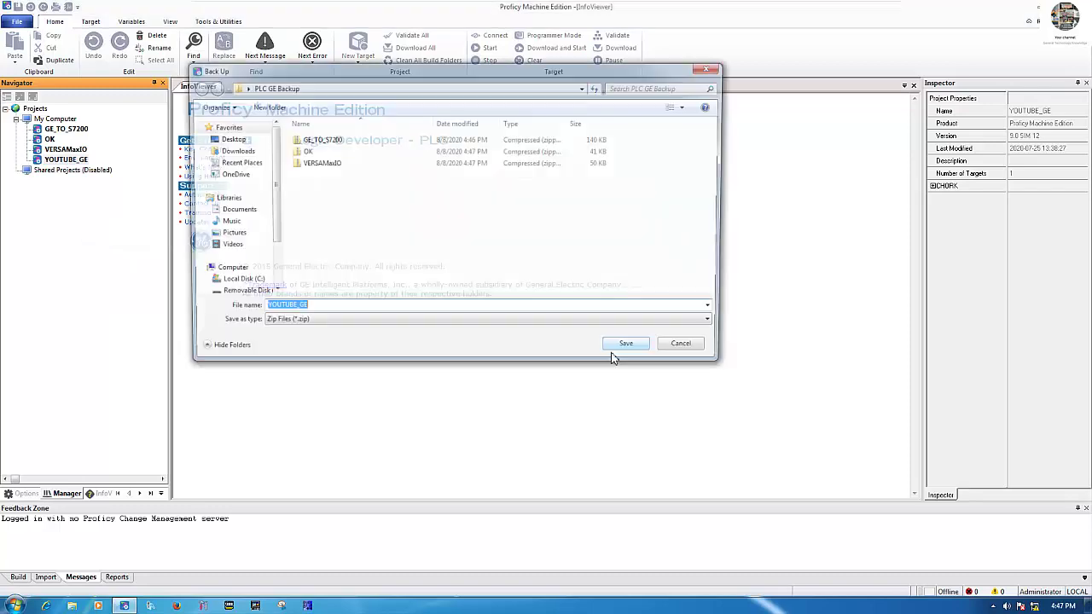
{"action": "left_click", "coordinate": [630, 350]}
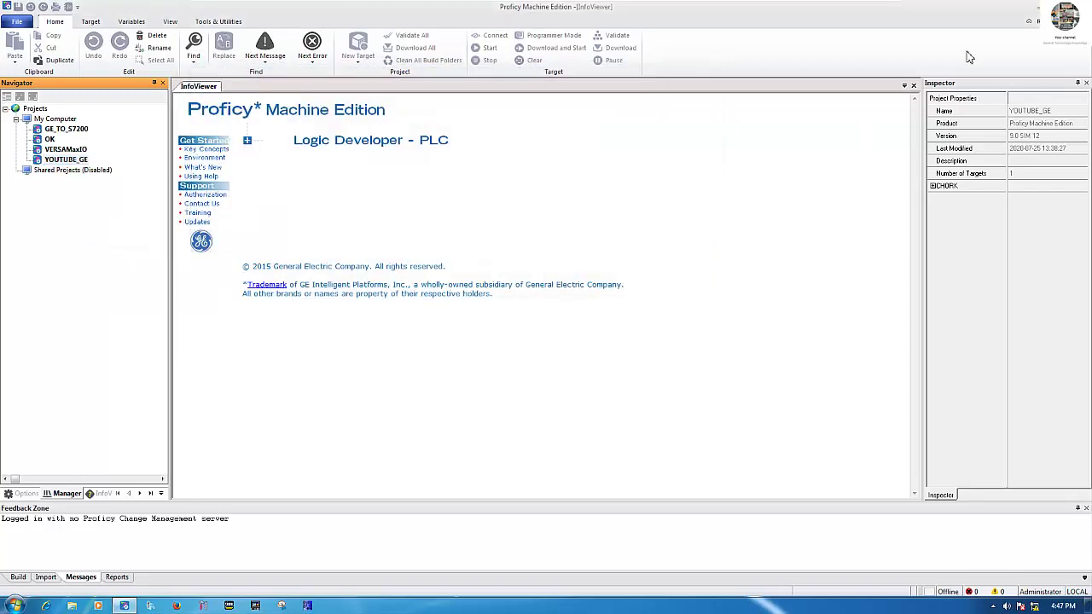
- Minimize Proficy Machine Edition to show the Windows desktop
{"action": "left_click", "coordinate": [50, 140]}
{"action": "left_click", "coordinate": [66, 160]}
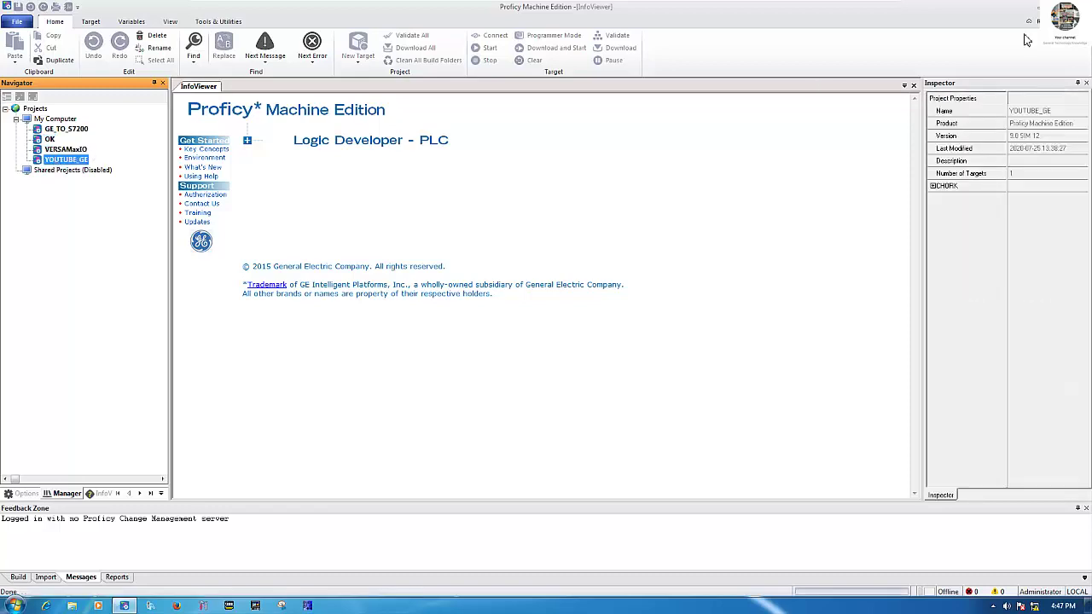
{"action": "key", "text": "super+d"}
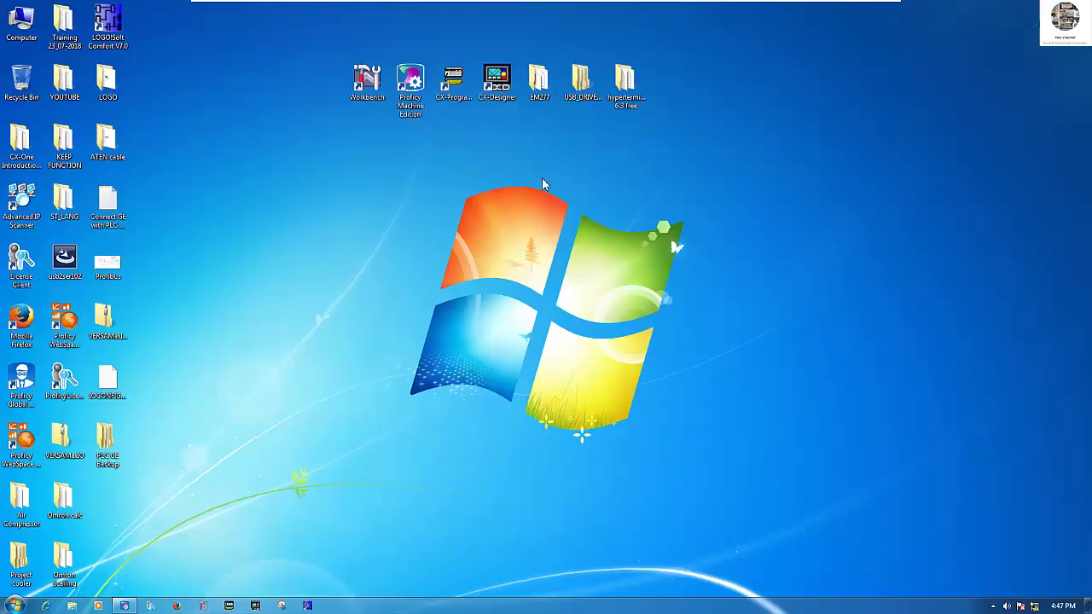
- Move the PLC GE Backup folder to the desktop top and open it
{"action": "left_click_drag", "start_coordinate": [123, 457], "coordinate": [816, 98]}
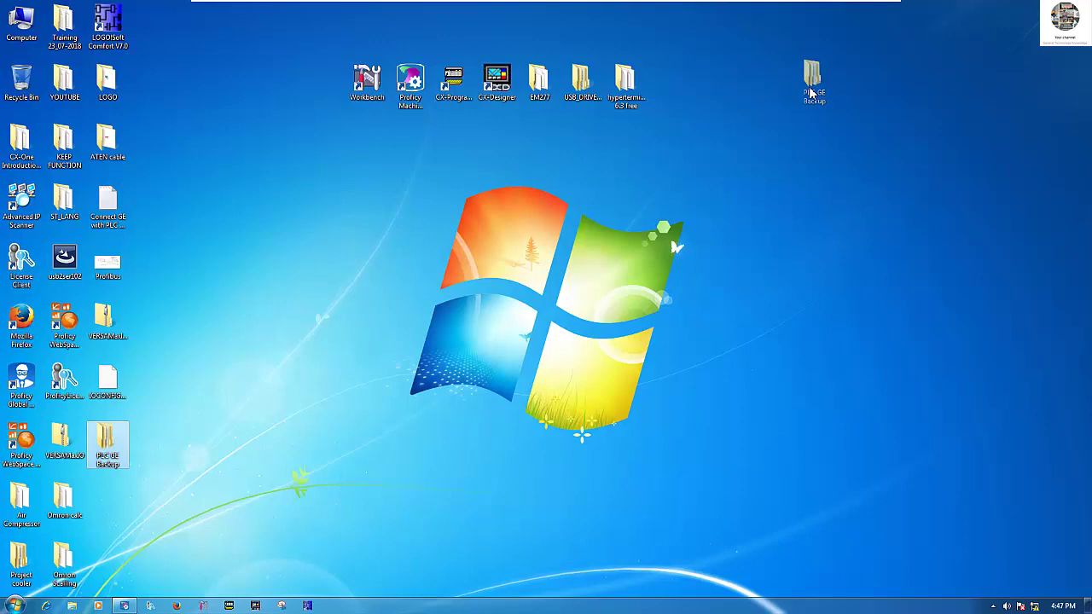
{"action": "double_click", "coordinate": [802, 90]}
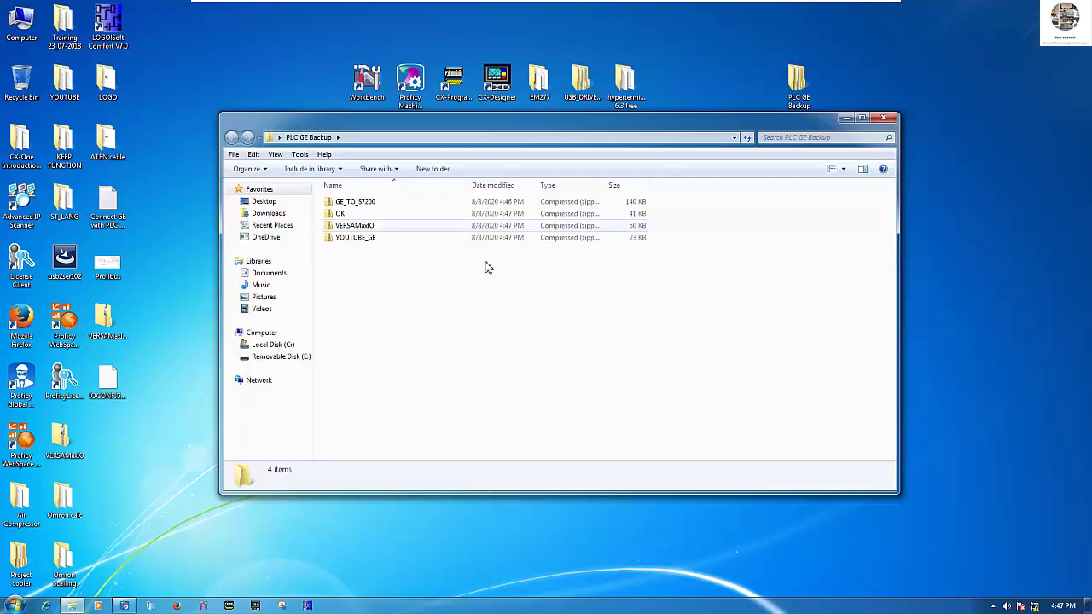
{"action": "left_click_drag", "start_coordinate": [465, 278], "coordinate": [365, 207]}
{"action": "left_click", "coordinate": [507, 316]}
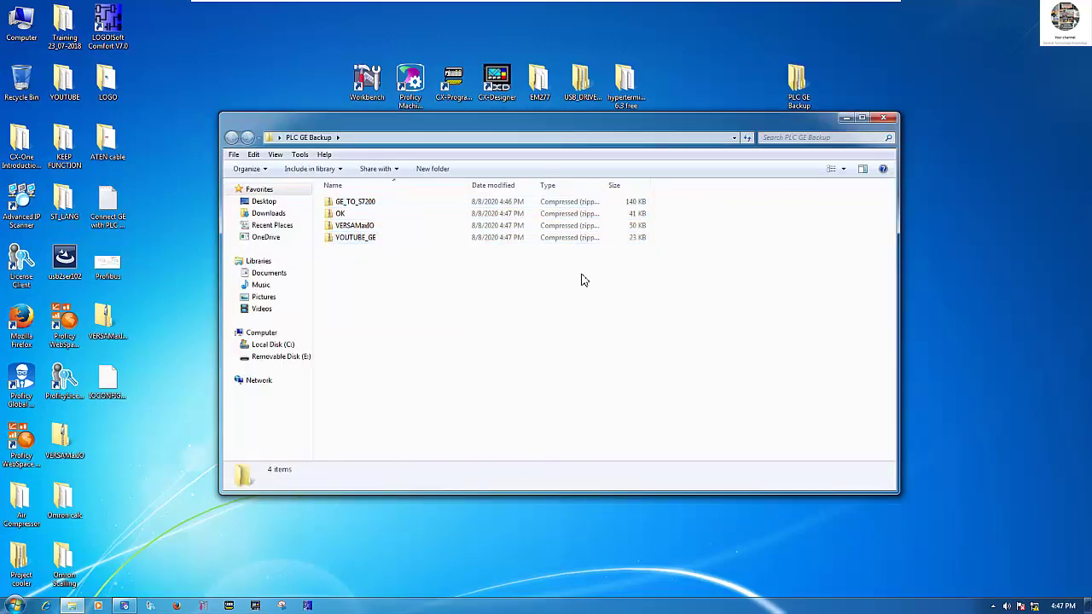
- Check the YOUTUBE_GE zip's properties (22.8 KB), then close Explorer and return to Proficy
{"action": "right_click", "coordinate": [367, 240]}
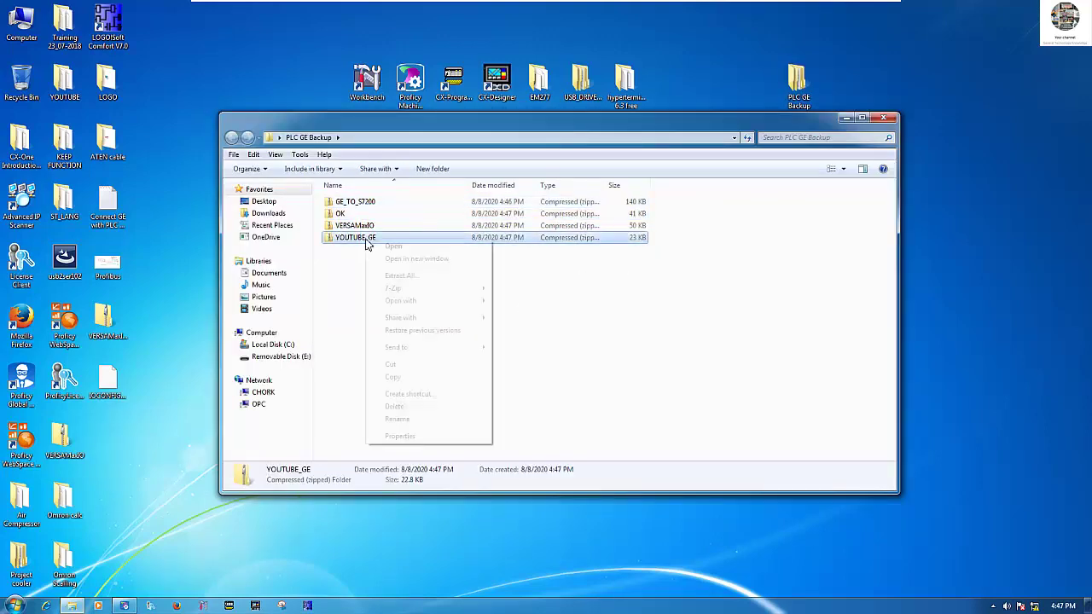
{"action": "left_click", "coordinate": [394, 436]}
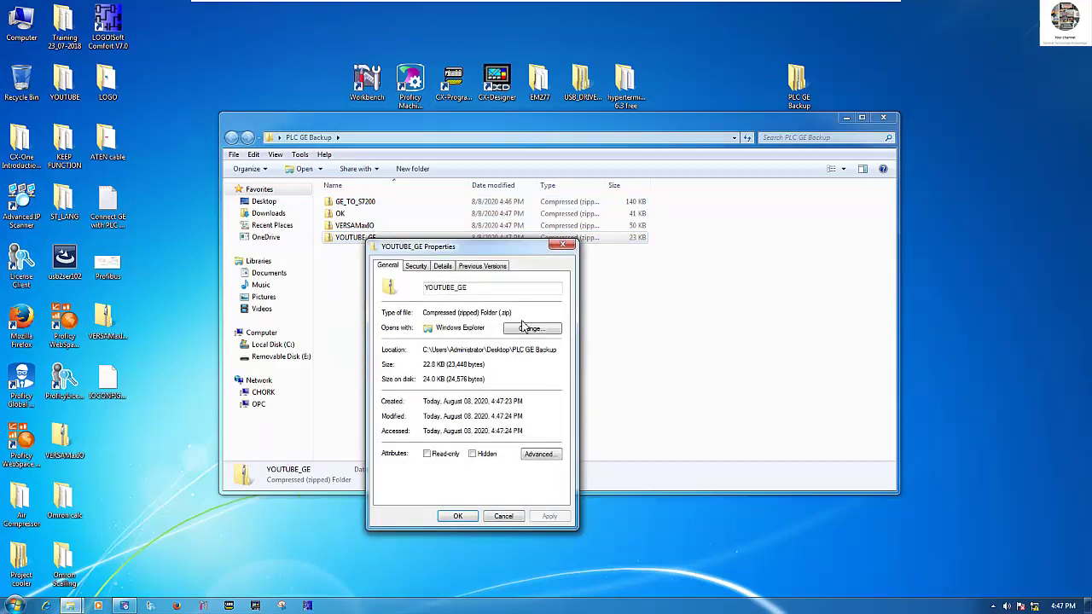
{"action": "left_click_drag", "start_coordinate": [512, 313], "coordinate": [471, 315]}
{"action": "left_click", "coordinate": [562, 245]}
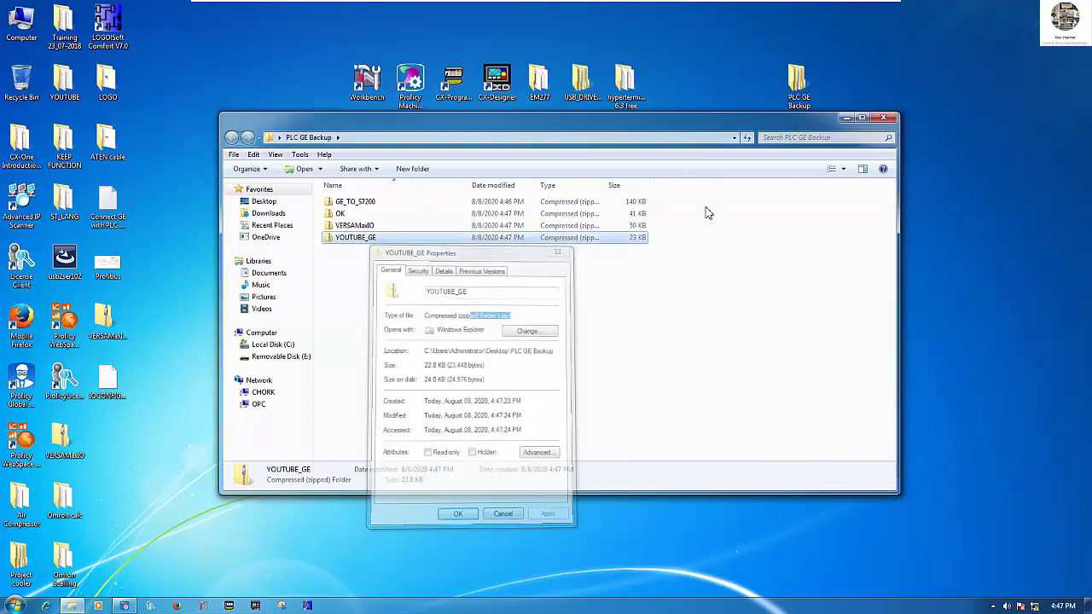
{"action": "mouse_move", "coordinate": [805, 130]}
{"action": "left_mouse_down"}
{"action": "mouse_move", "coordinate": [907, 72]}
{"action": "mouse_move", "coordinate": [908, 163]}
{"action": "left_mouse_up"}
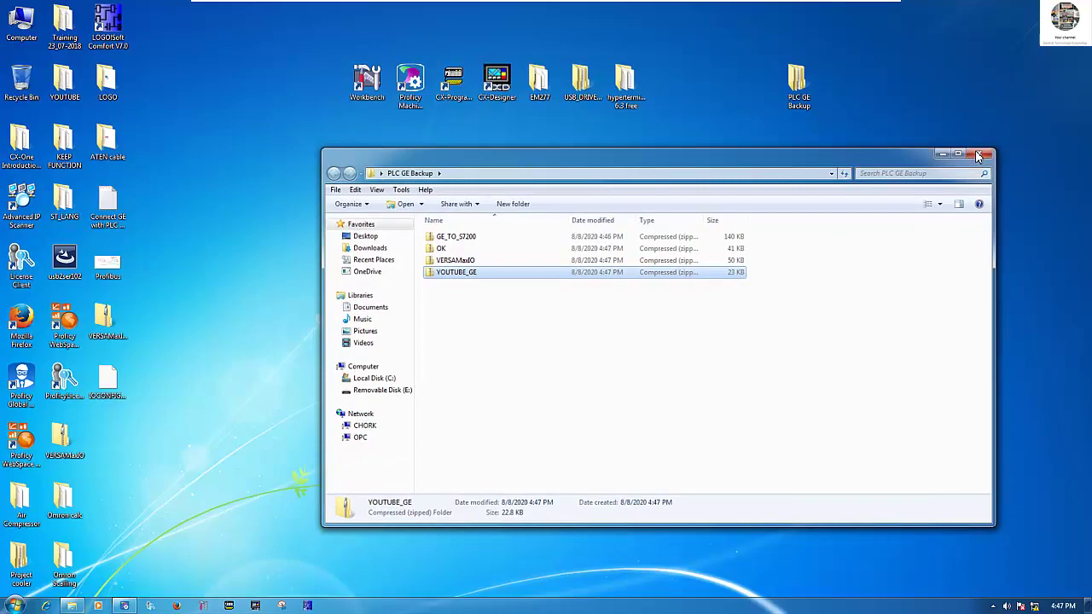
{"action": "left_click", "coordinate": [978, 155]}
{"action": "left_click", "coordinate": [125, 606]}
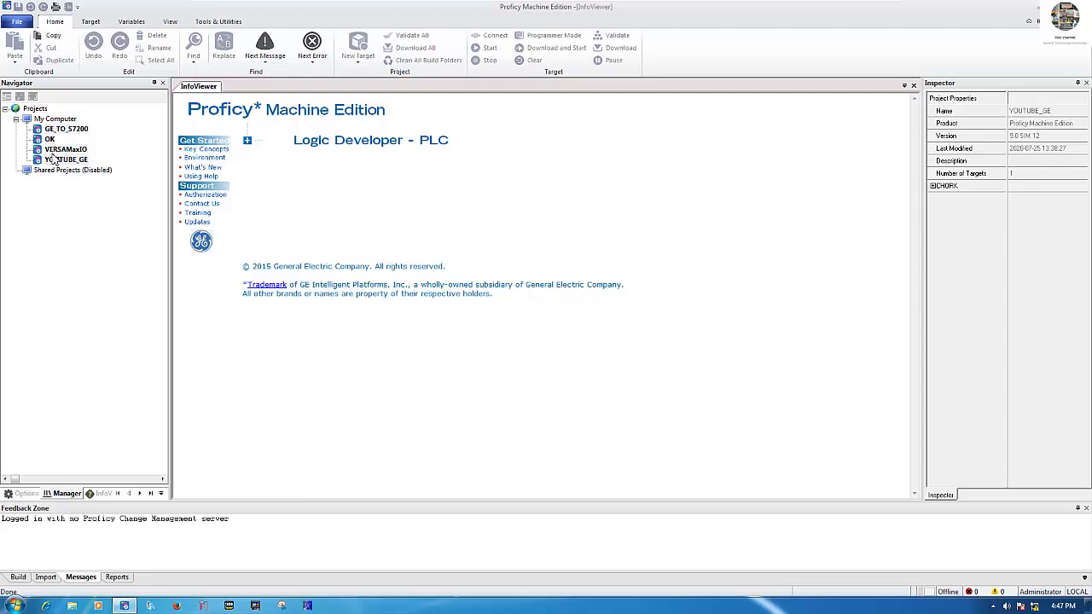
- Destroy the YOUTUBE_GE project
{"action": "right_click", "coordinate": [55, 161]}
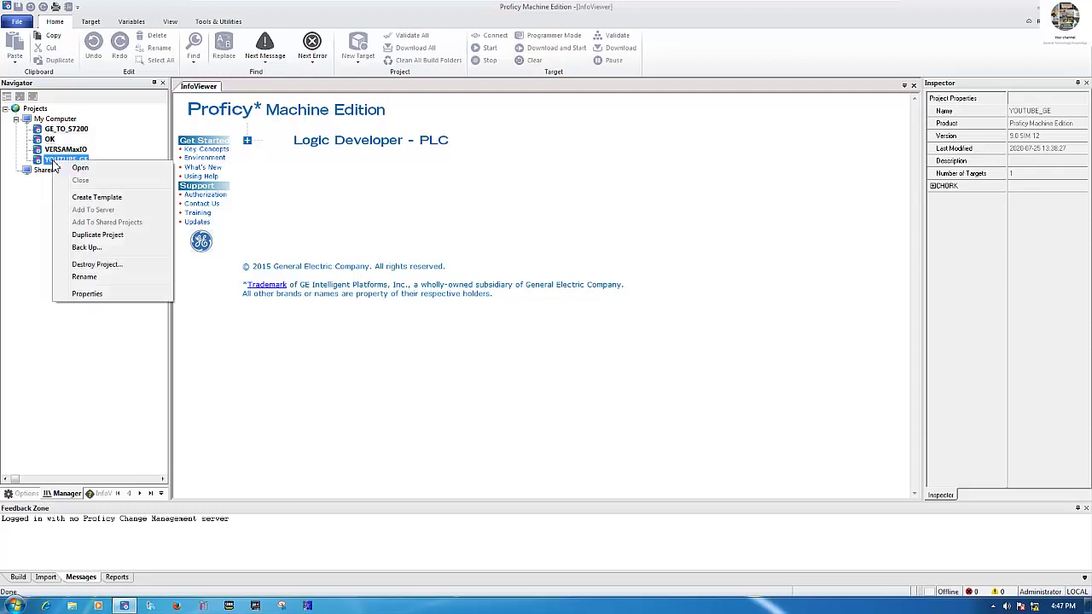
{"action": "left_click", "coordinate": [96, 265]}
{"action": "left_click", "coordinate": [516, 324]}
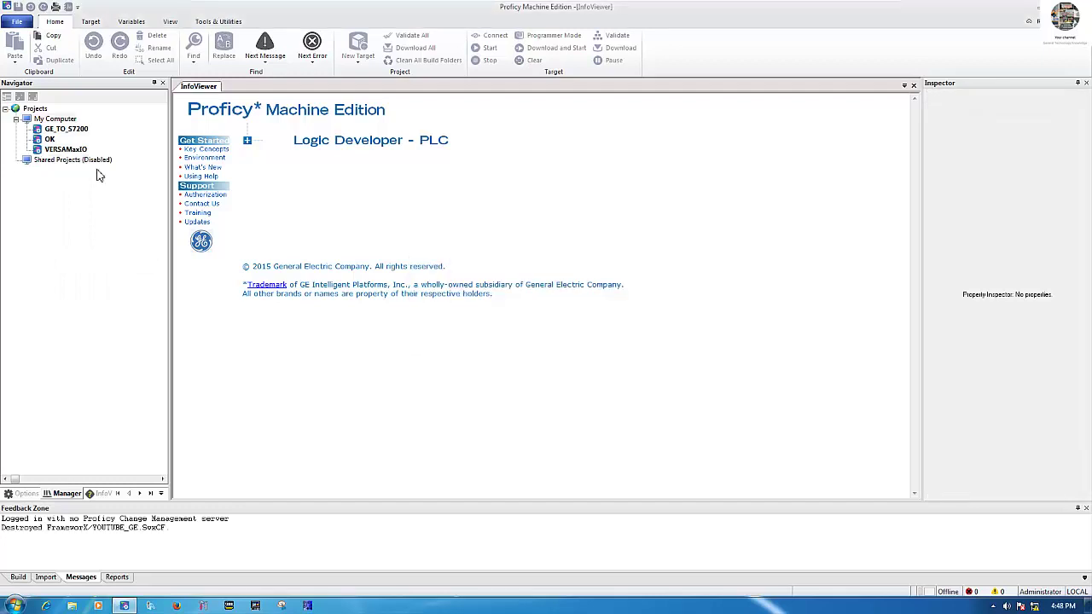
- Destroy the remaining OK, VERSAMaxIO and GE_TO_S7200 projects together
{"action": "left_click", "coordinate": [52, 130]}
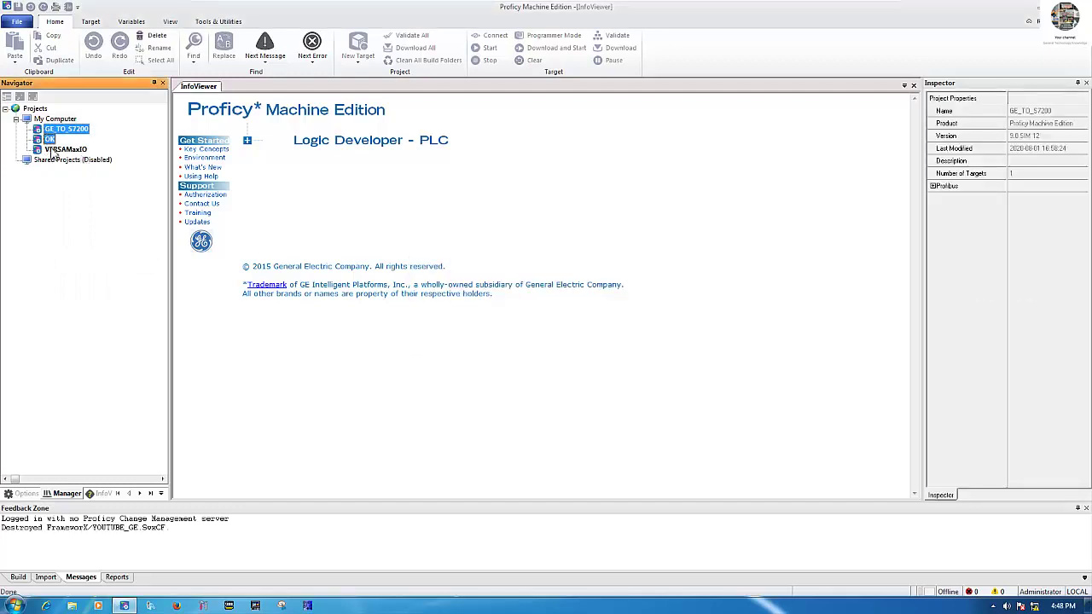
{"action": "right_click", "coordinate": [53, 150]}
{"action": "left_click", "coordinate": [606, 330]}
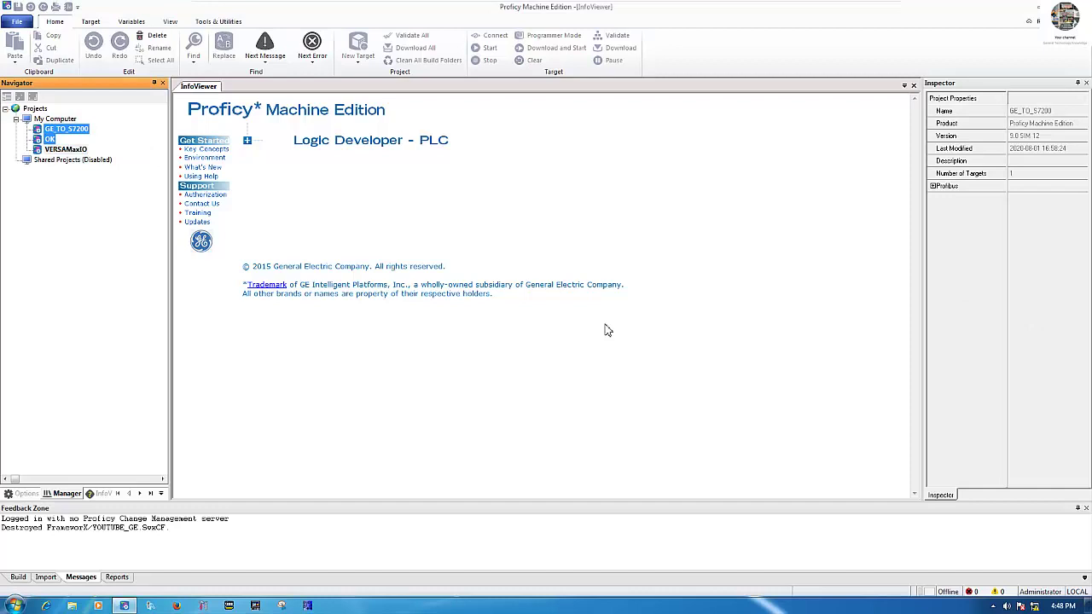
{"action": "left_click", "coordinate": [519, 325]}
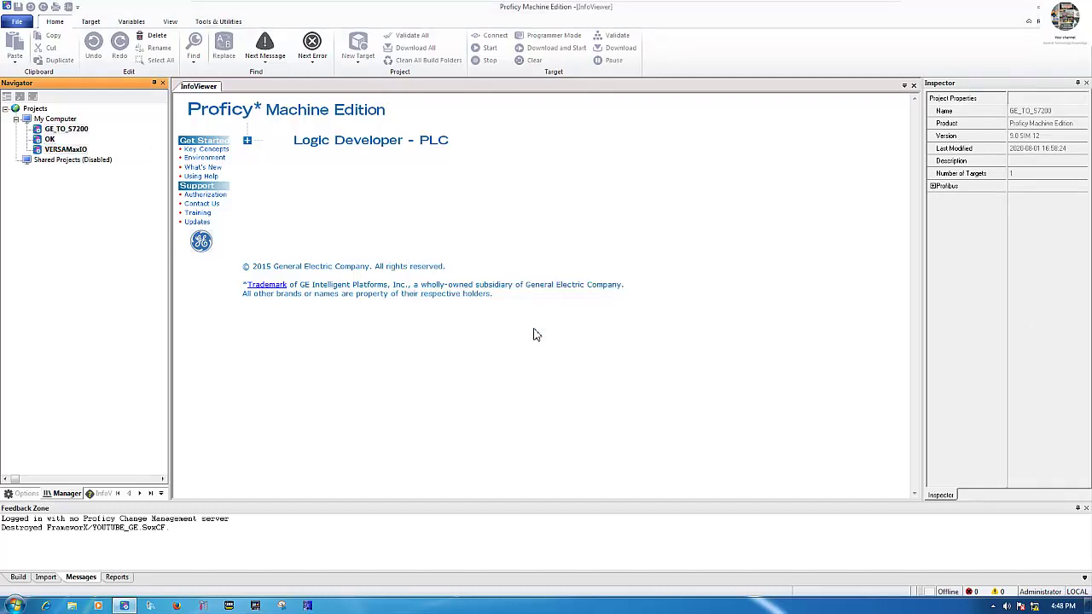
{"action": "left_click", "coordinate": [543, 322]}
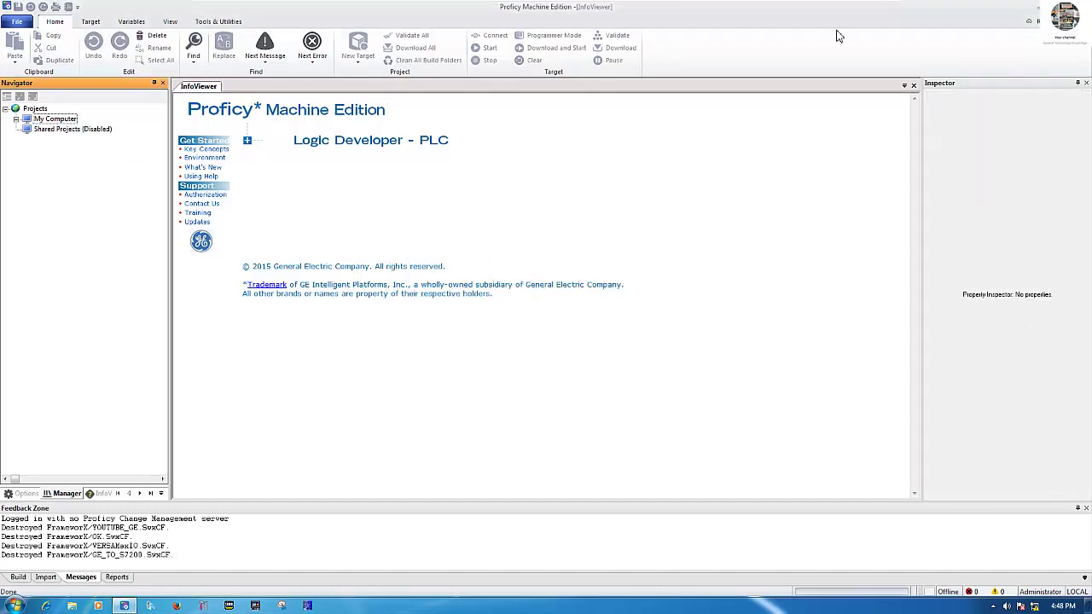
- Reopen PLC GE Backup from the desktop to confirm the four zips remain, then close it
{"action": "key", "text": "super+d"}
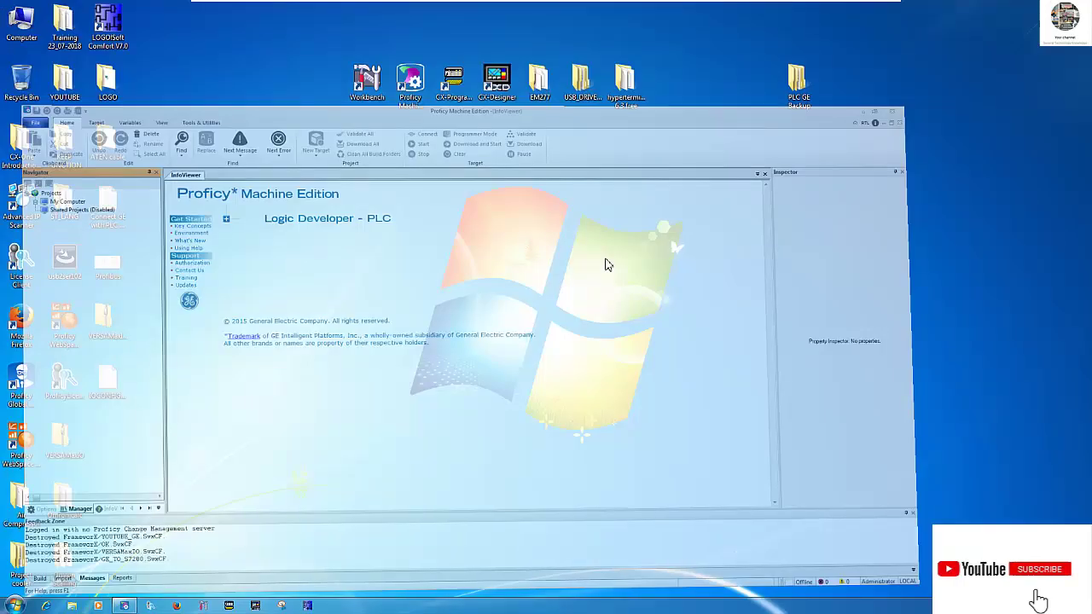
{"action": "left_click_drag", "start_coordinate": [744, 53], "coordinate": [862, 133]}
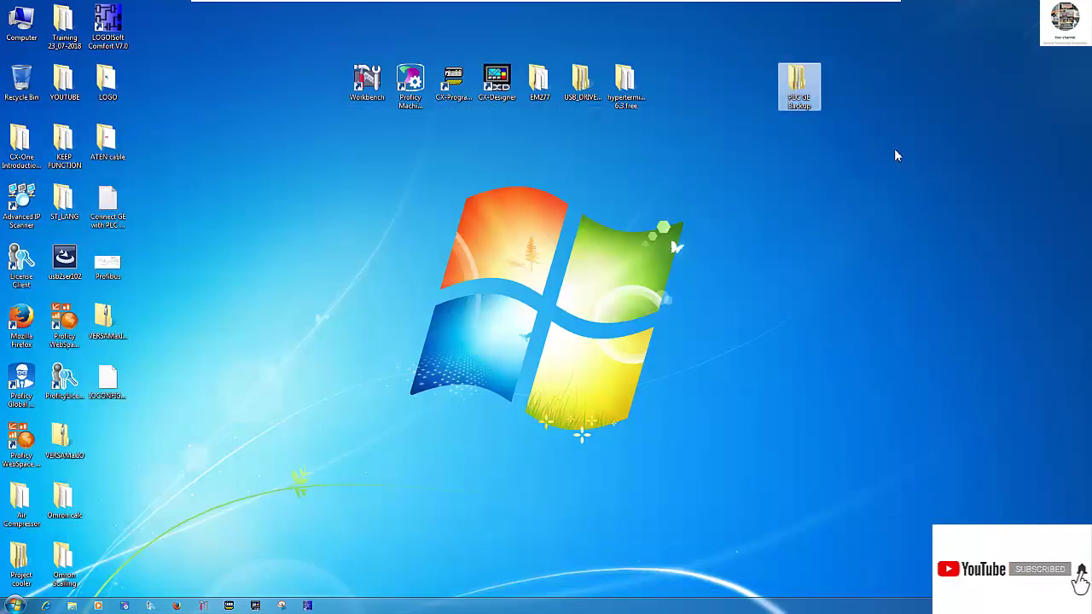
{"action": "double_click", "coordinate": [798, 84]}
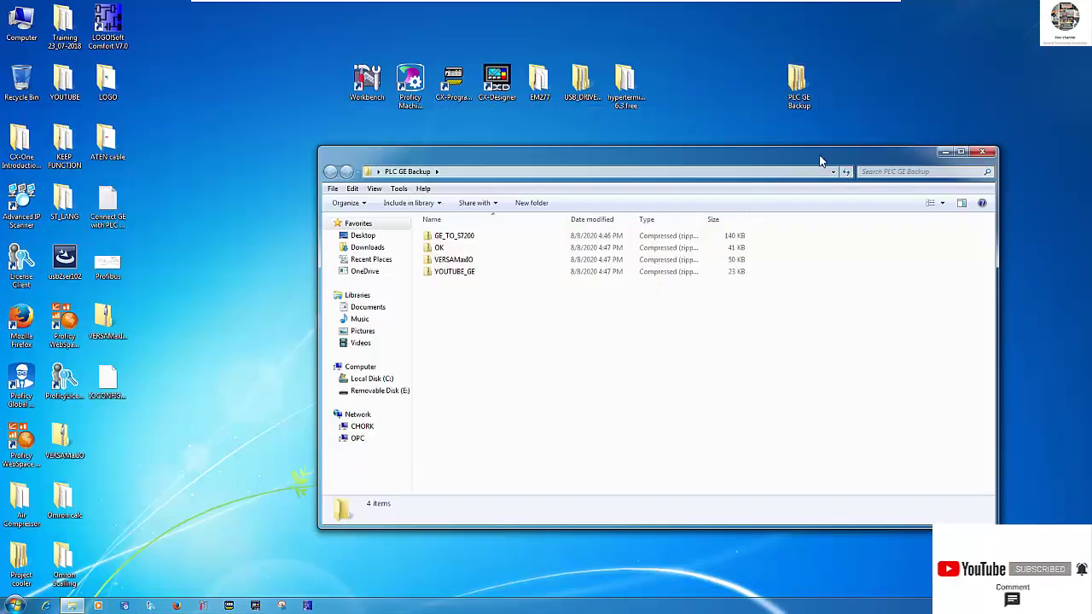
{"action": "left_click_drag", "start_coordinate": [820, 160], "coordinate": [835, 146]}
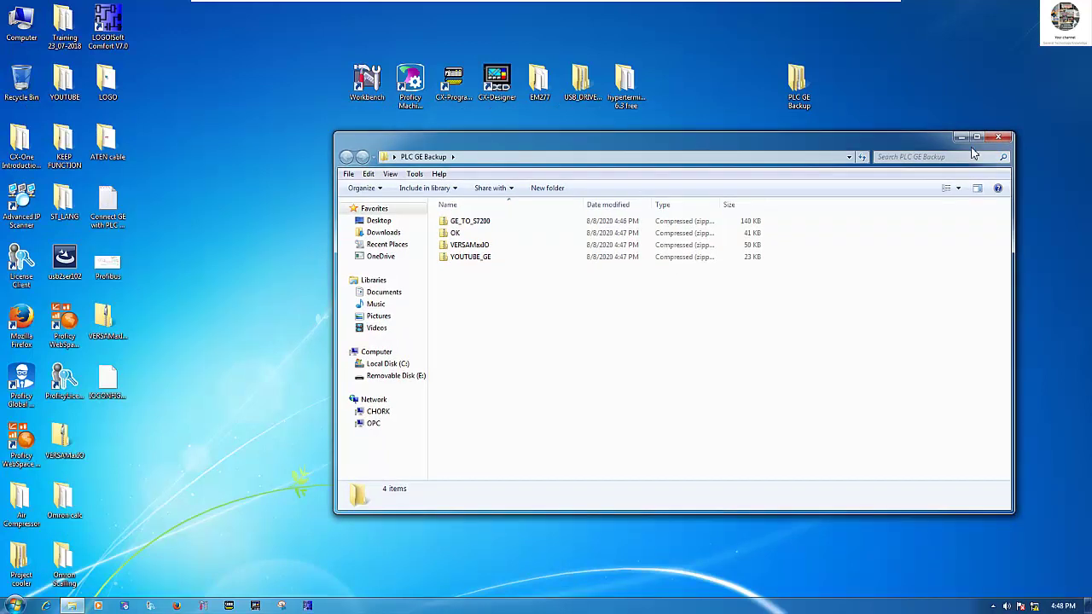
{"action": "left_click", "coordinate": [998, 136]}
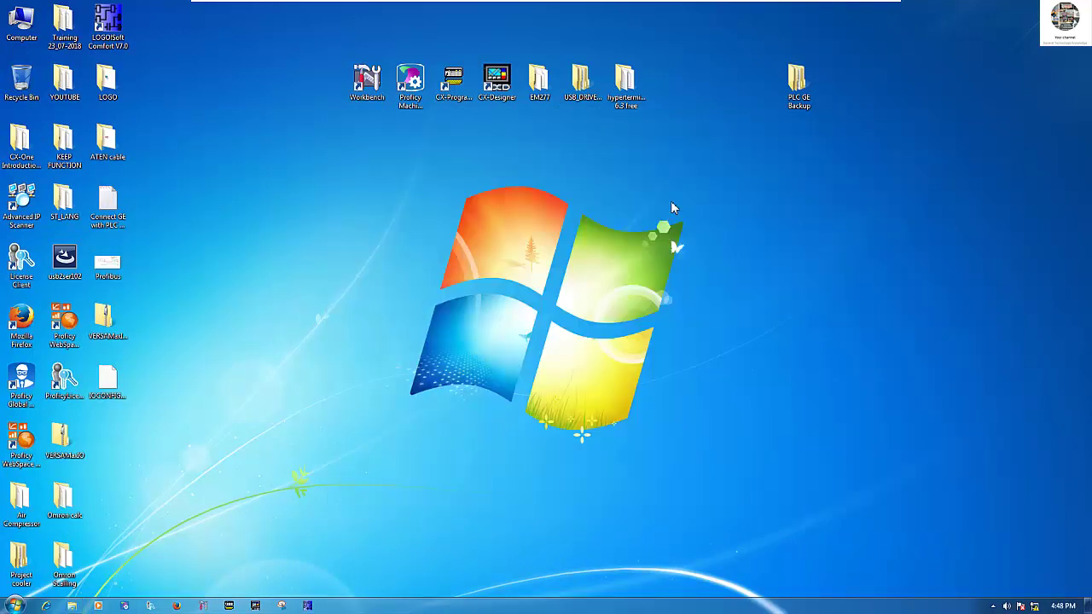
- Refresh the desktop, relaunch Proficy Machine Edition and dismiss its startup dialog
{"action": "right_click", "coordinate": [708, 120]}
{"action": "left_click", "coordinate": [736, 152]}
{"action": "left_click", "coordinate": [412, 96]}
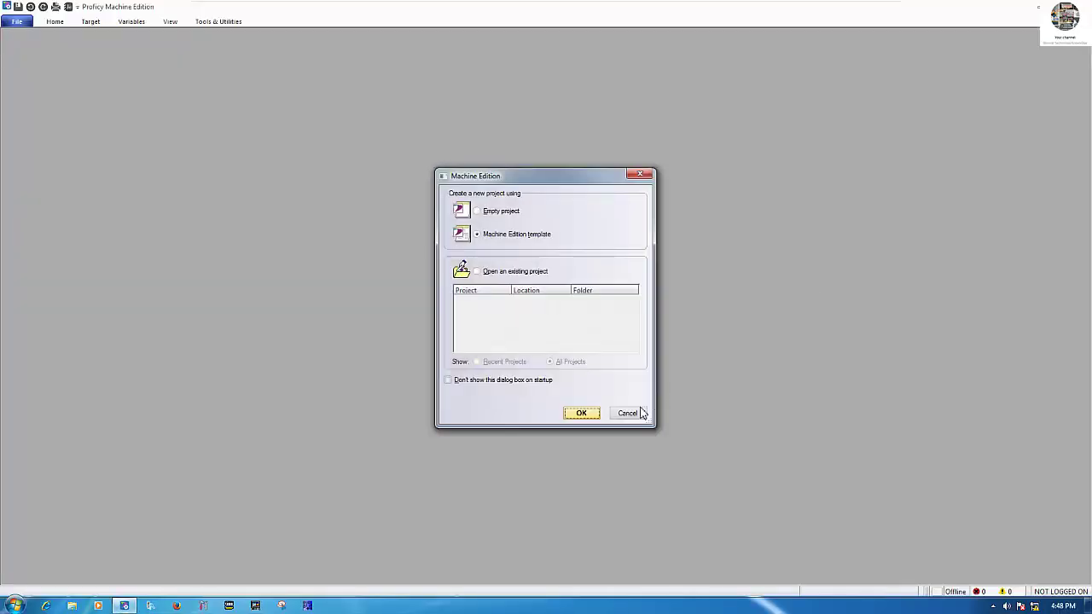
{"action": "left_click", "coordinate": [628, 413]}
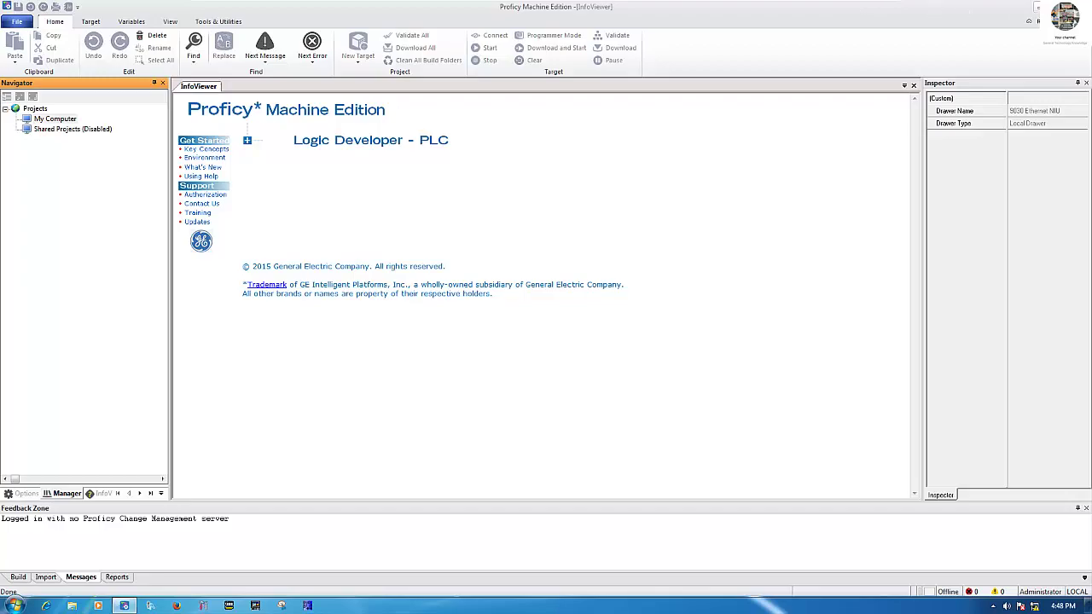
- Move the PLC GE Backup folder on the desktop and bring Proficy back
{"action": "left_click", "coordinate": [1036, 7]}
{"action": "left_click_drag", "start_coordinate": [781, 75], "coordinate": [867, 194]}
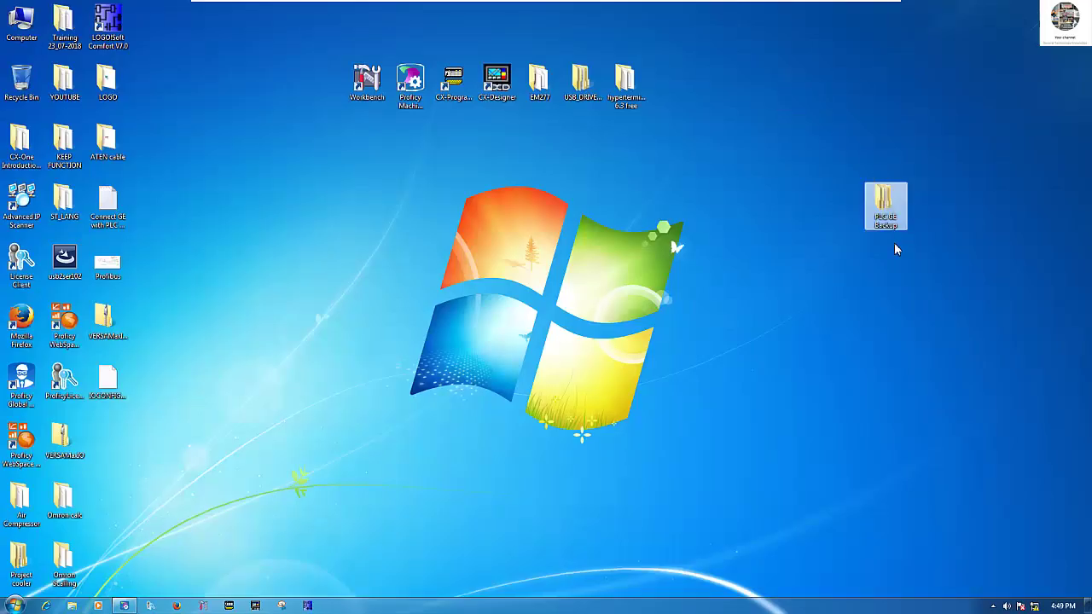
{"action": "left_click", "coordinate": [125, 606]}
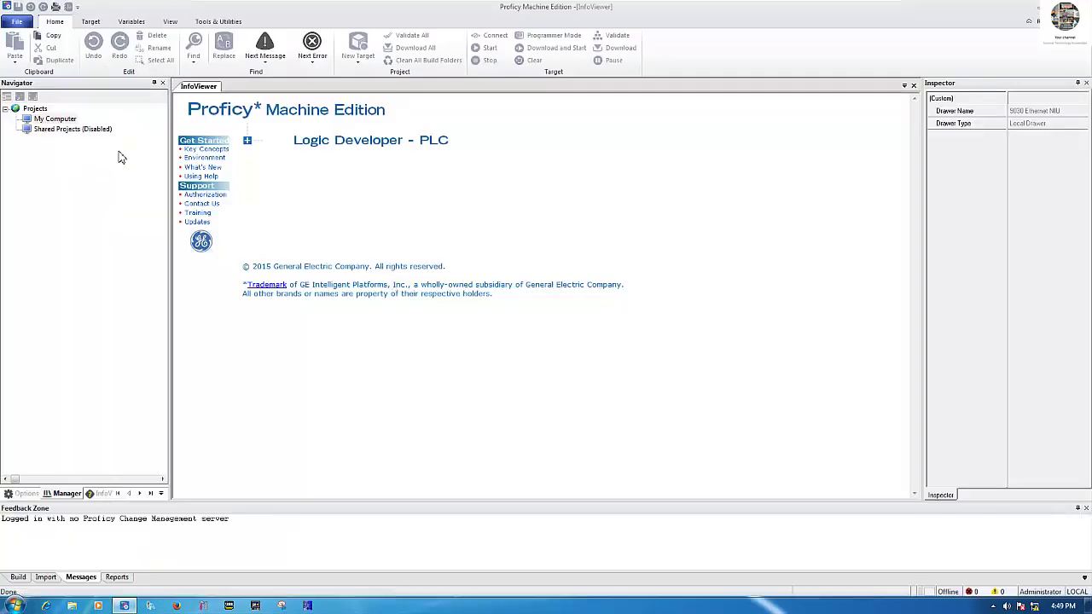
- Restore GE_TO_S7200 from its backup zip under My Computer
{"action": "right_click", "coordinate": [55, 122]}
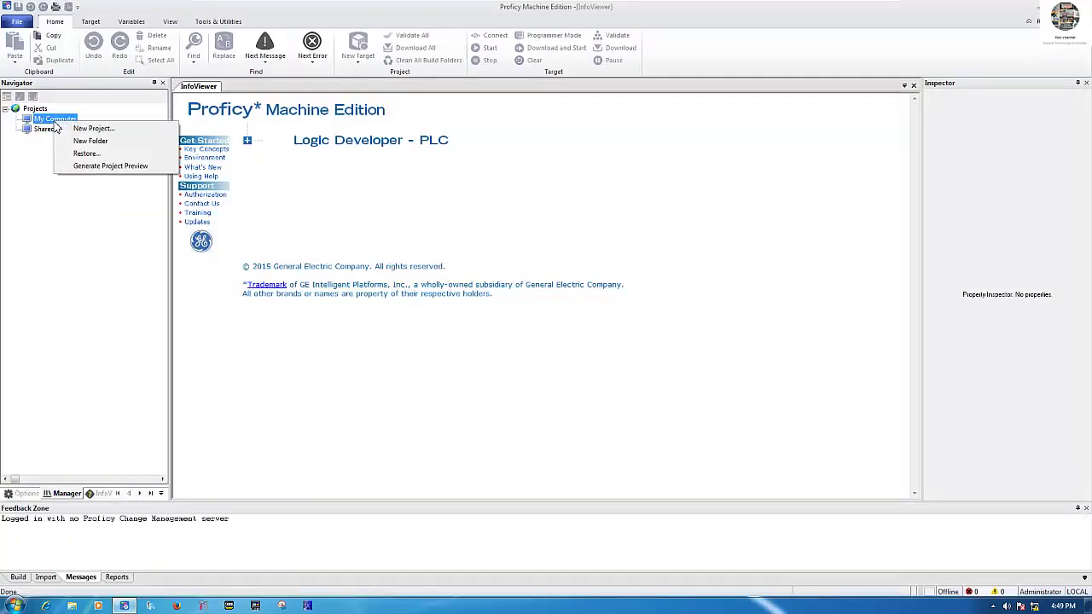
{"action": "left_click", "coordinate": [85, 153]}
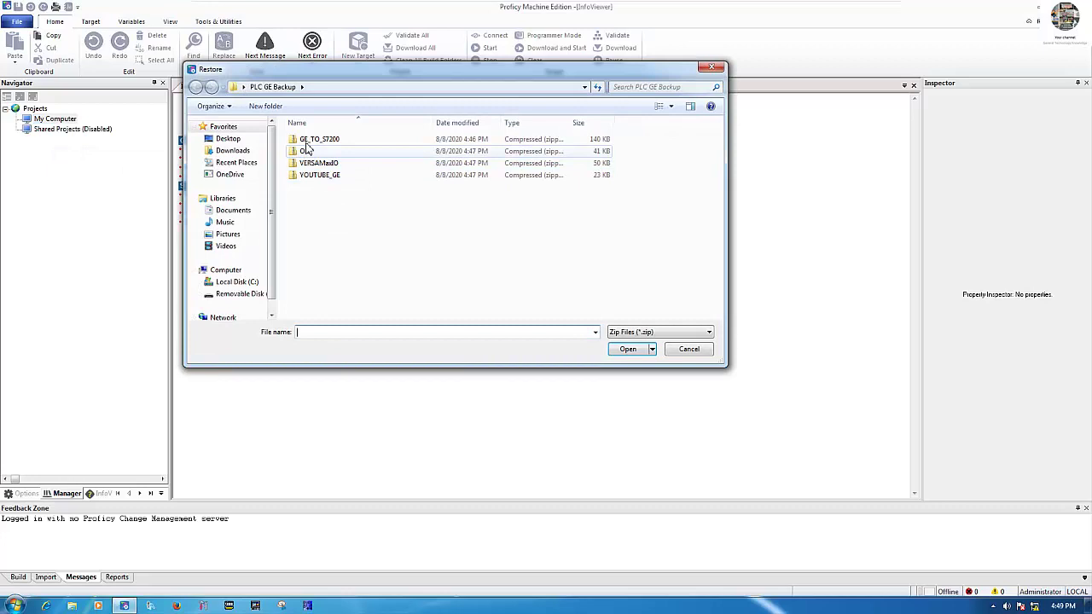
{"action": "left_click", "coordinate": [312, 140]}
{"action": "left_click", "coordinate": [632, 350]}
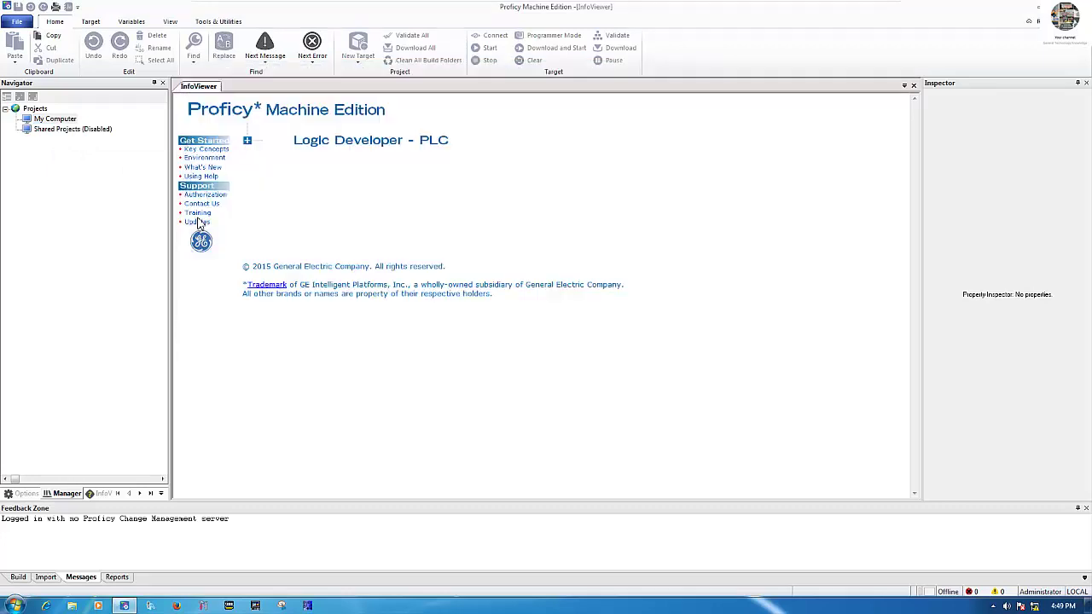
{"action": "double_click", "coordinate": [70, 128]}
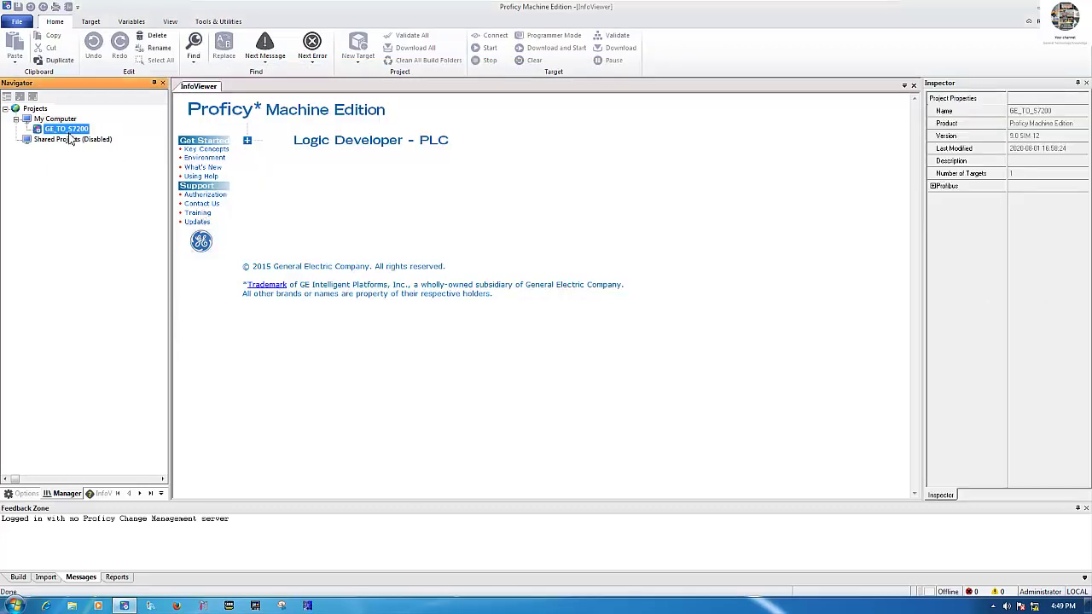
- Restore the OK and VERSAMaxIO projects from their backup zips
{"action": "right_click", "coordinate": [70, 121]}
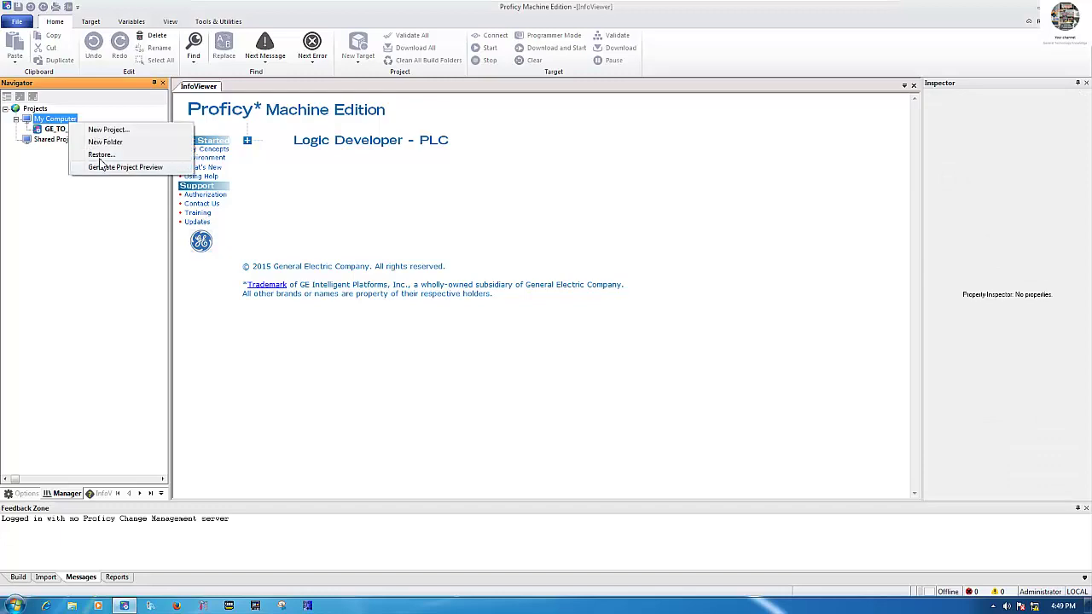
{"action": "left_click", "coordinate": [103, 157]}
{"action": "left_click", "coordinate": [358, 152]}
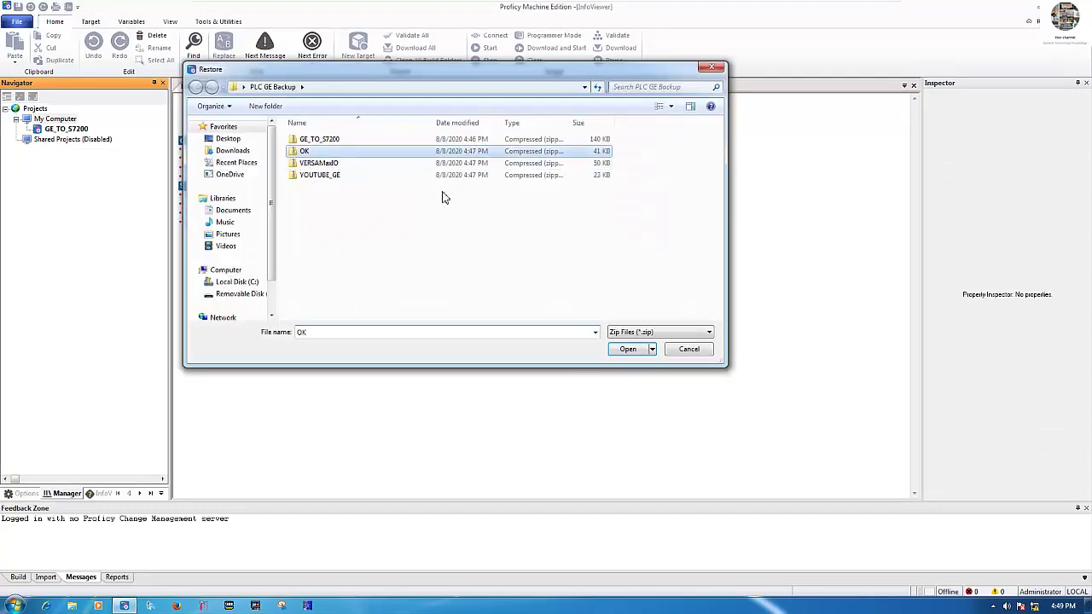
{"action": "left_click", "coordinate": [620, 343]}
{"action": "left_click", "coordinate": [68, 129]}
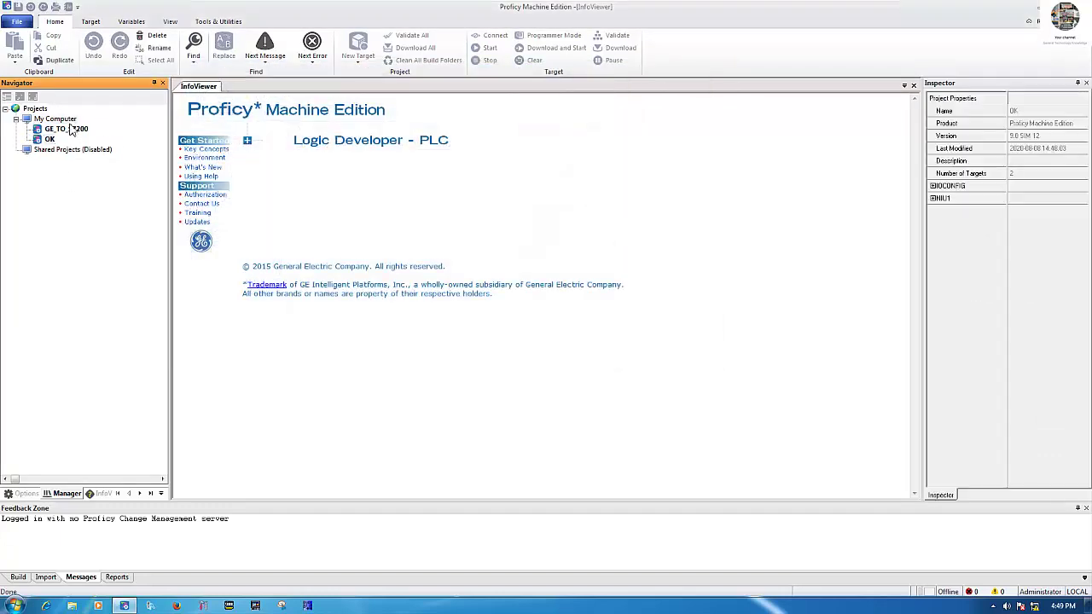
{"action": "right_click", "coordinate": [68, 120]}
{"action": "left_click", "coordinate": [98, 151]}
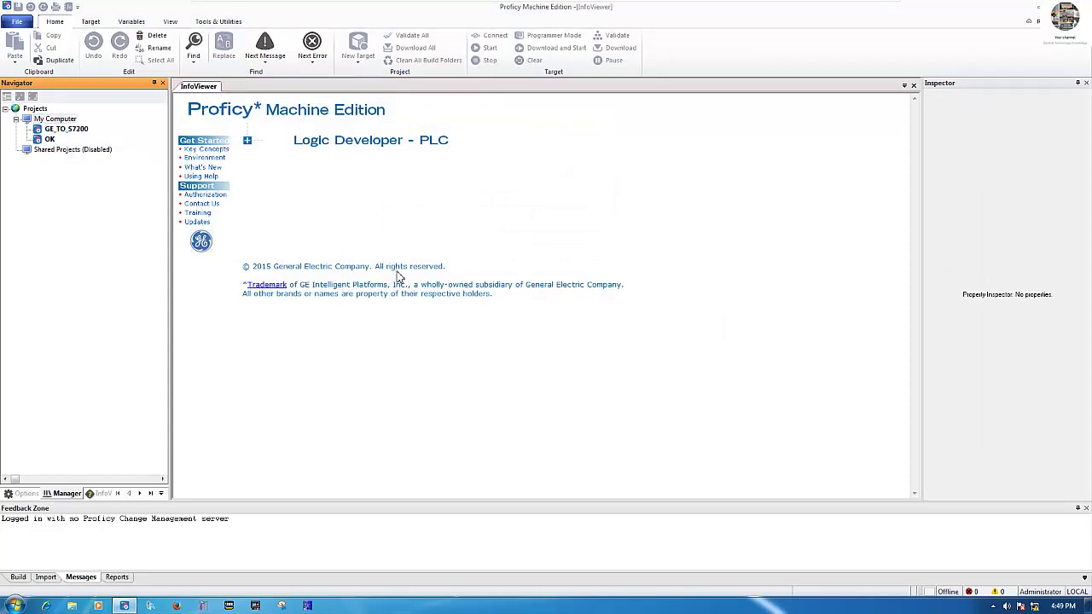
{"action": "double_click", "coordinate": [322, 167]}
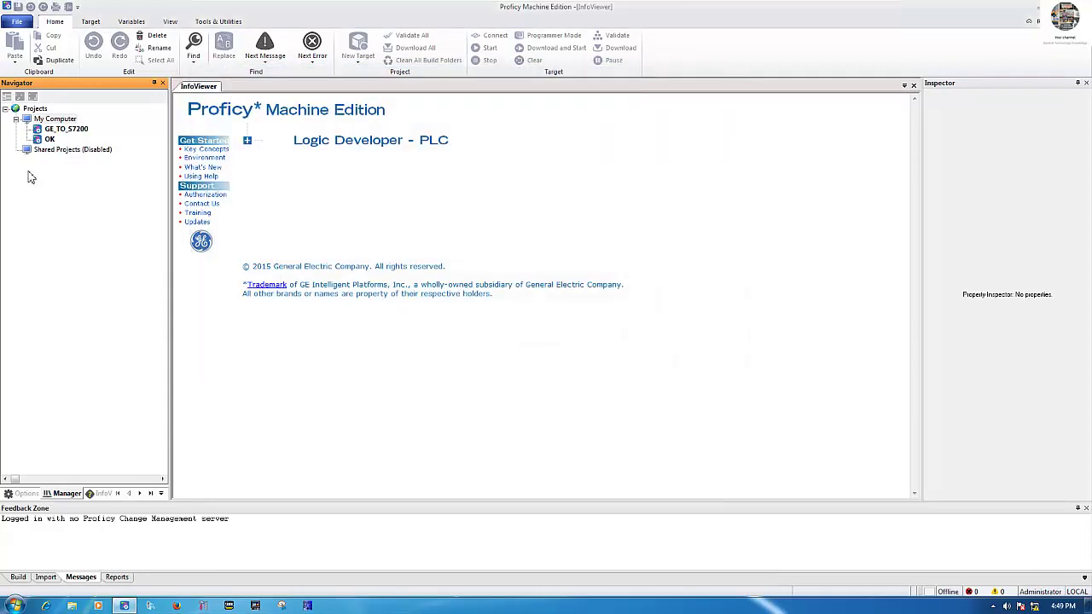
- Restore YOUTUBE_GE from its backup zip and open the VERSAMaxIO project
{"action": "right_click", "coordinate": [58, 119]}
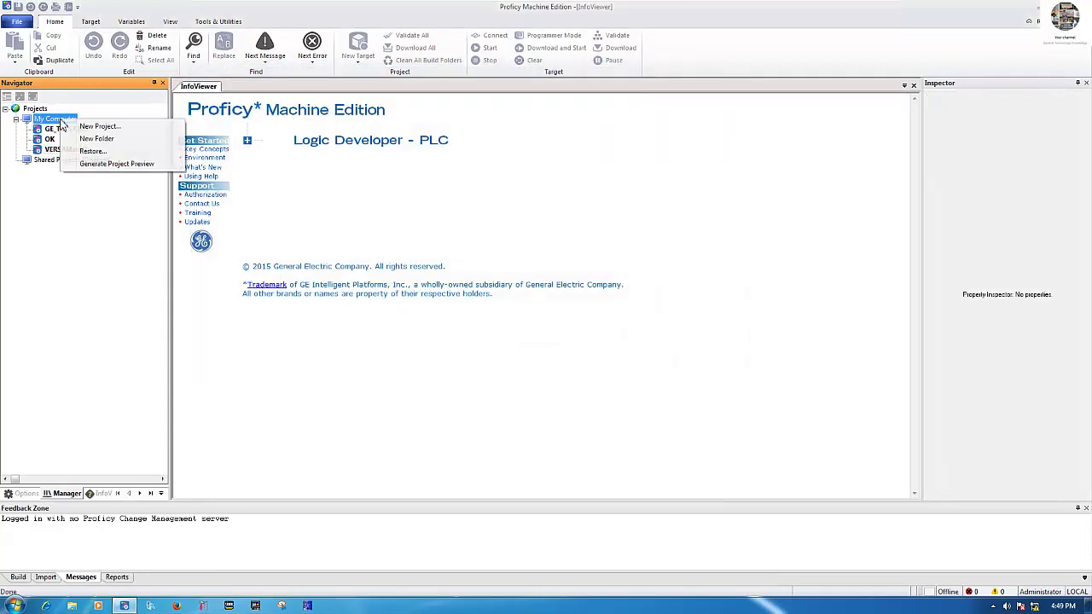
{"action": "left_click", "coordinate": [91, 155]}
{"action": "left_click", "coordinate": [337, 176]}
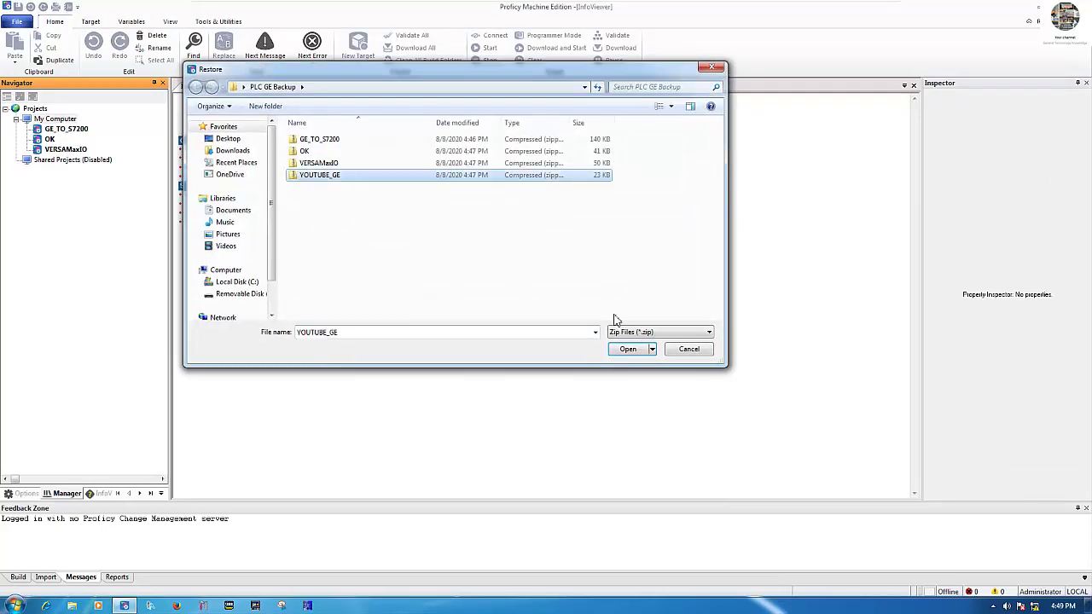
{"action": "left_click", "coordinate": [629, 350]}
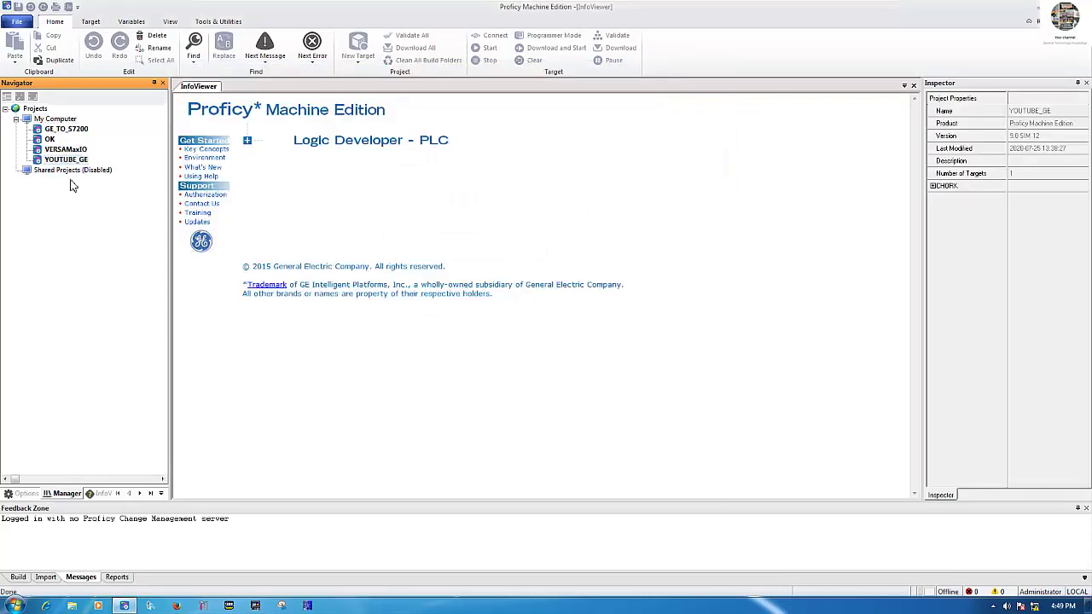
{"action": "double_click", "coordinate": [66, 149]}
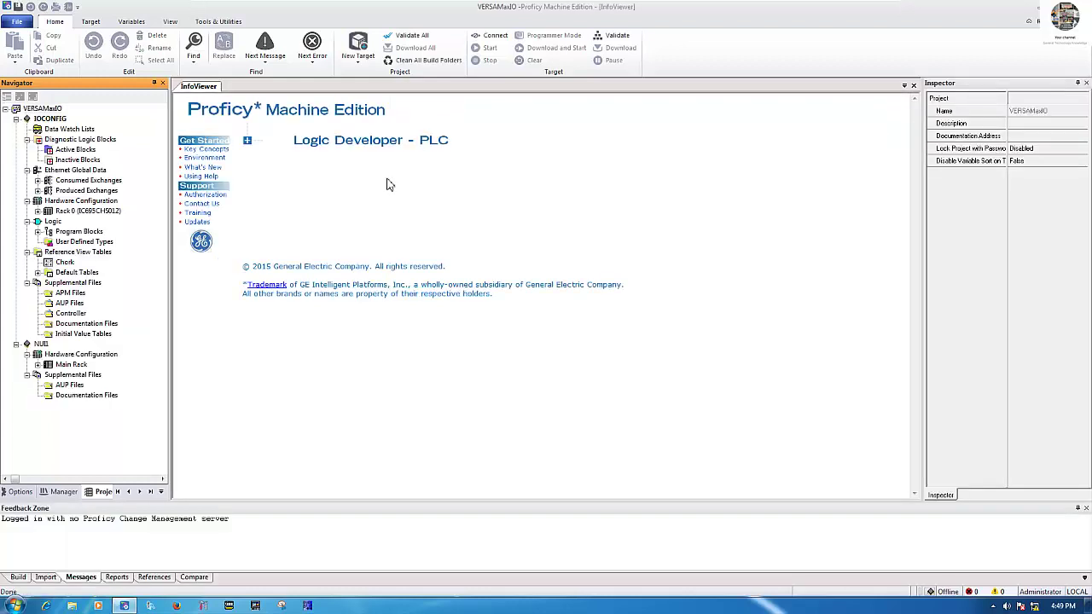
- Connect VERSAMaxIO online in programmer mode and select the IOCONFIG target (IC695CPE310)
{"action": "left_click", "coordinate": [492, 35]}
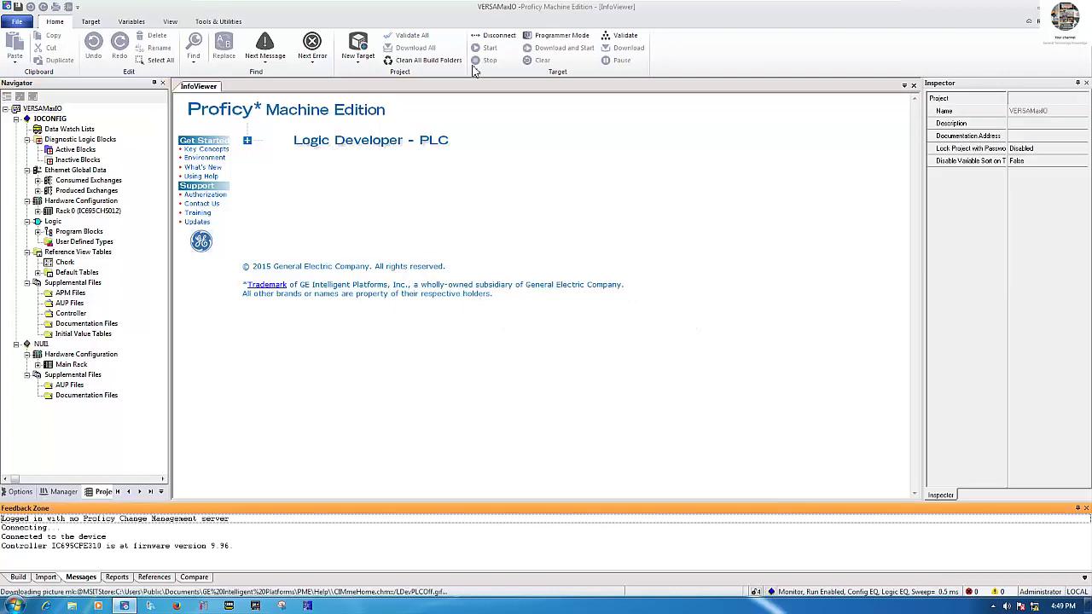
{"action": "left_click", "coordinate": [555, 38]}
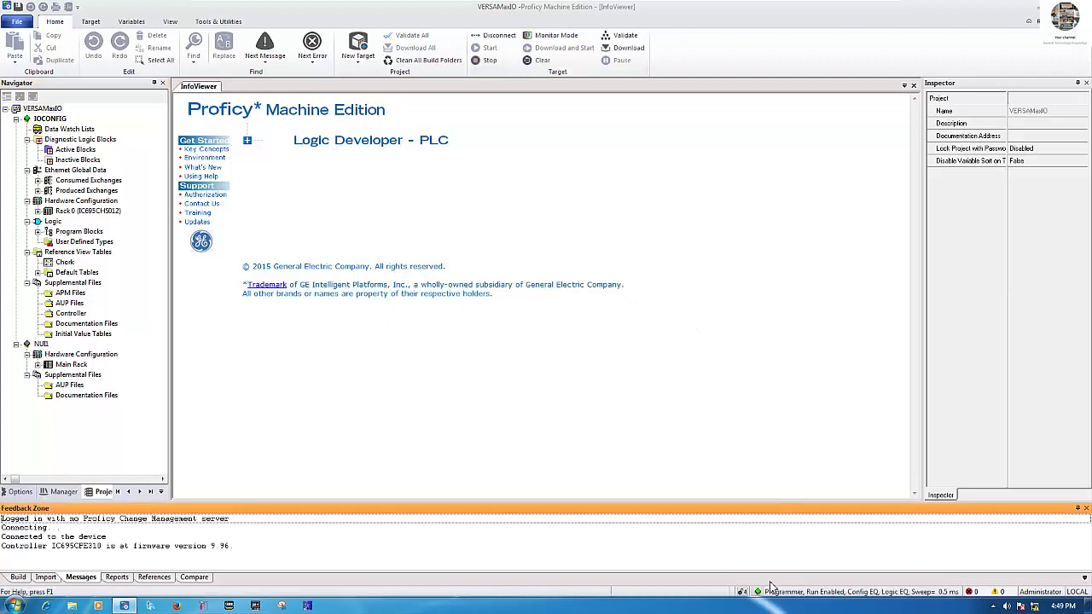
{"action": "left_click", "coordinate": [56, 118]}
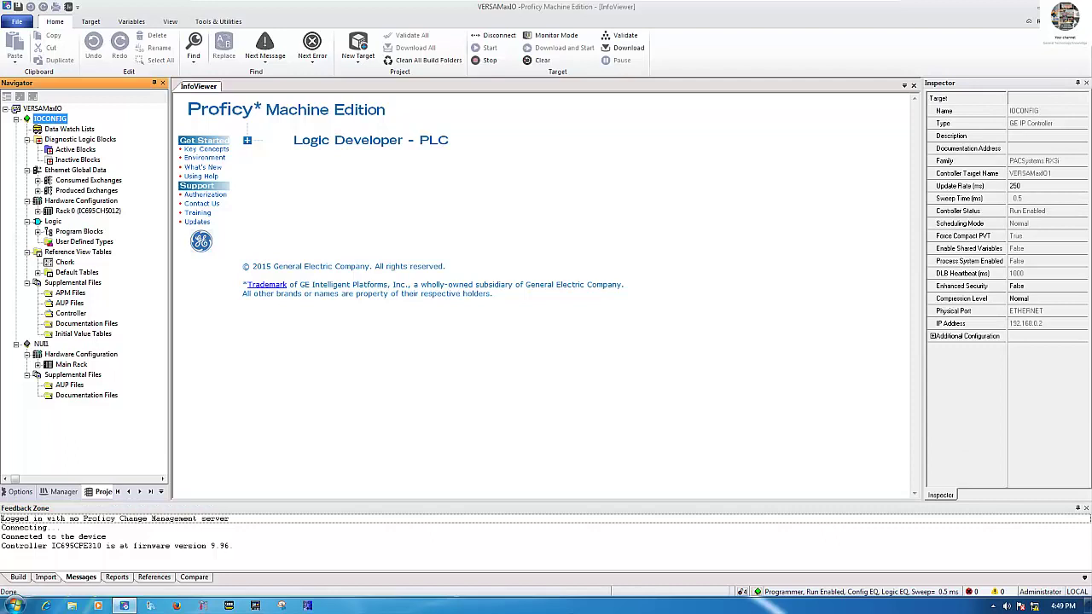